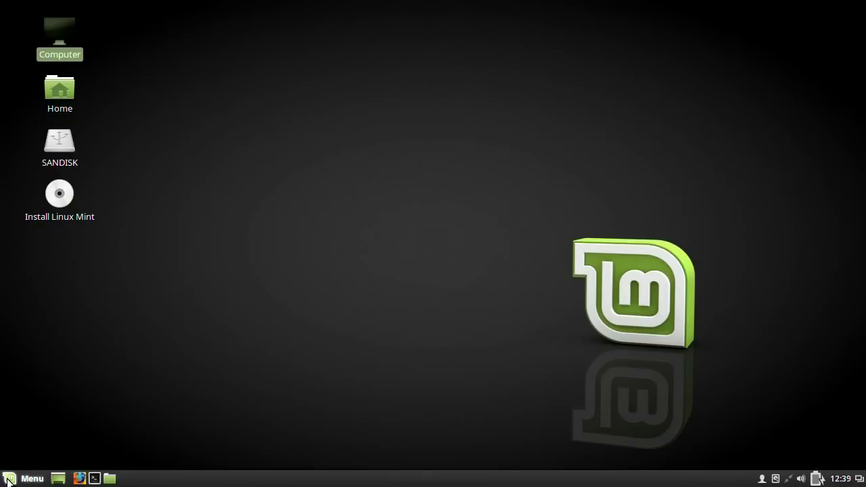
{"action": "left_click", "coordinate": [7, 480]}
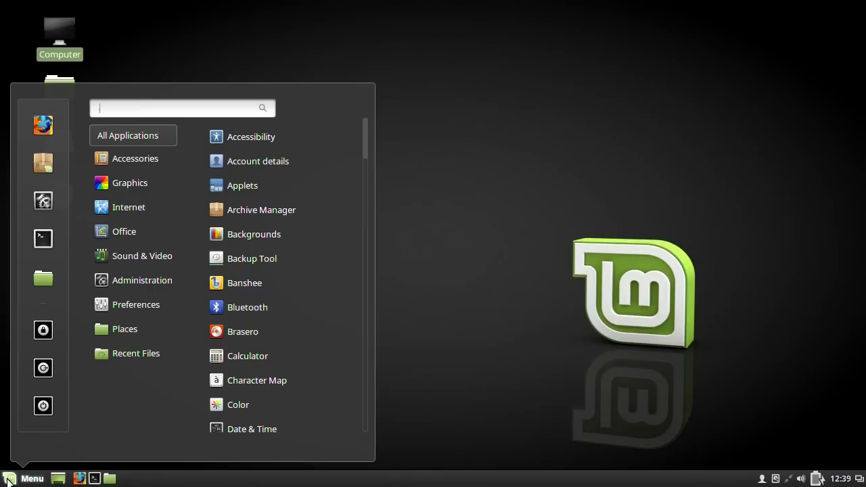
{"action": "mouse_move", "coordinate": [119, 190]}
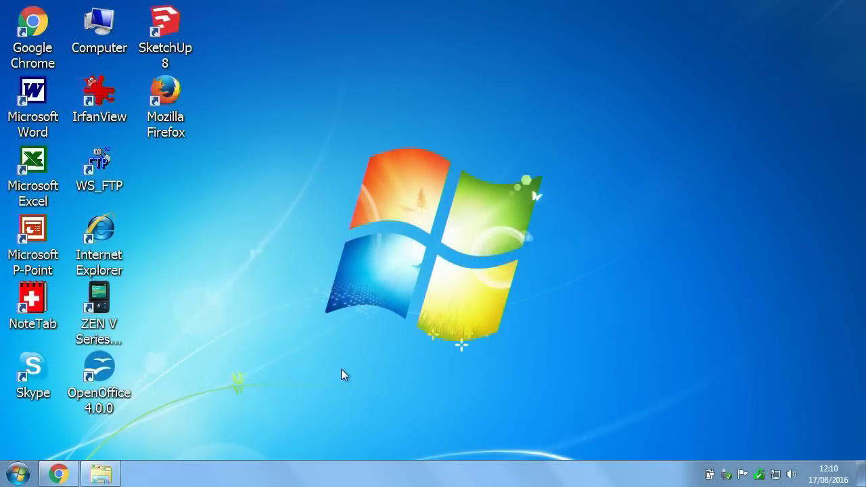
Bring up the Linux_Stuff folder, and in Chrome open the 64-bit Cinnamon edition page from linuxmint.com's Linux Mint 18 downloads
{"action": "left_click", "coordinate": [96, 477]}
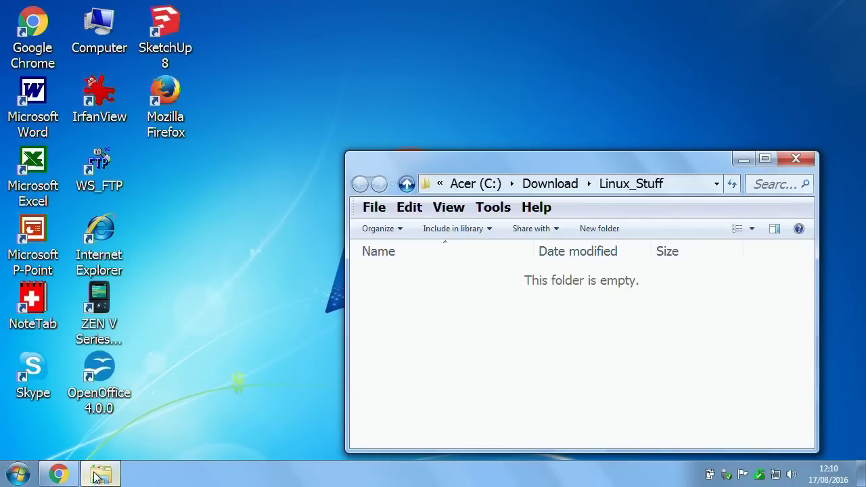
{"action": "left_click", "coordinate": [63, 475]}
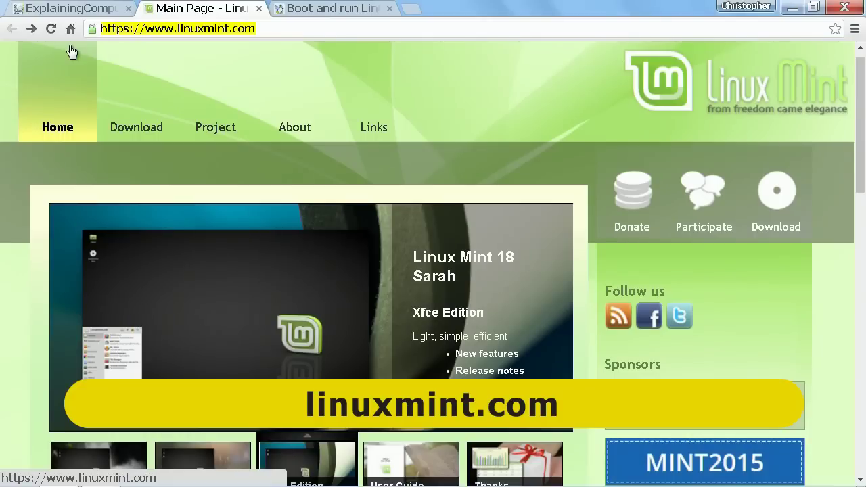
{"action": "mouse_move", "coordinate": [131, 54]}
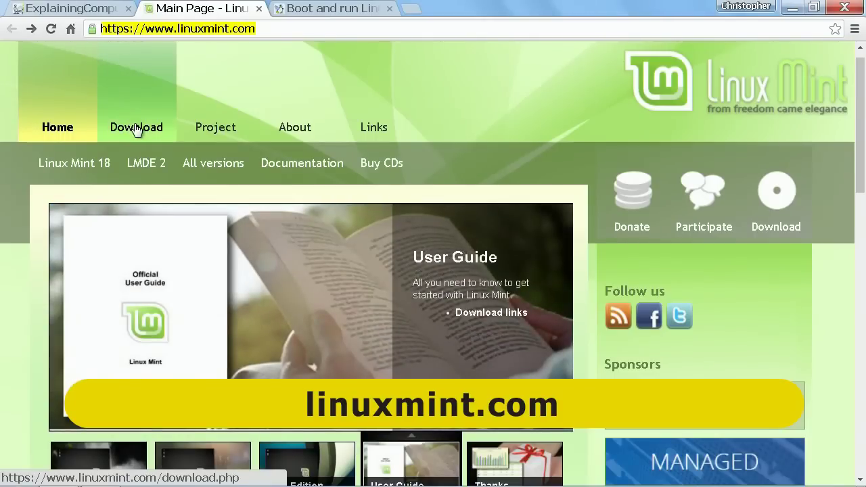
{"action": "left_click", "coordinate": [135, 125]}
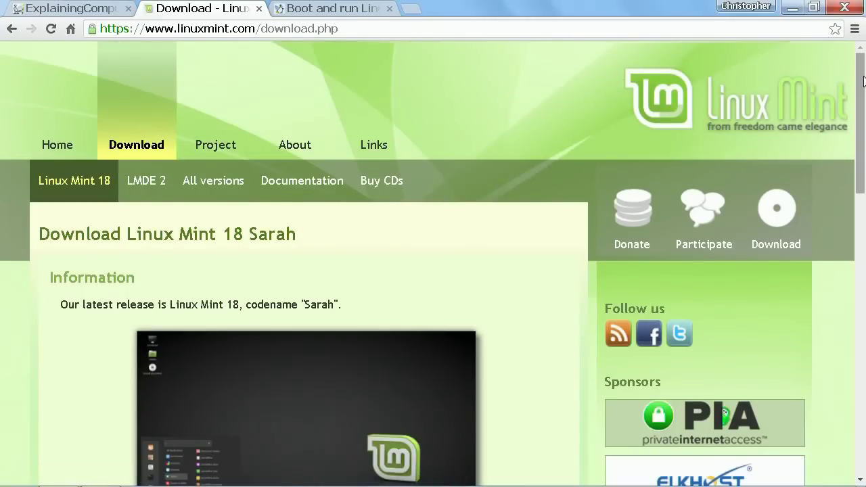
{"action": "left_click_drag", "start_coordinate": [864, 81], "coordinate": [863, 208]}
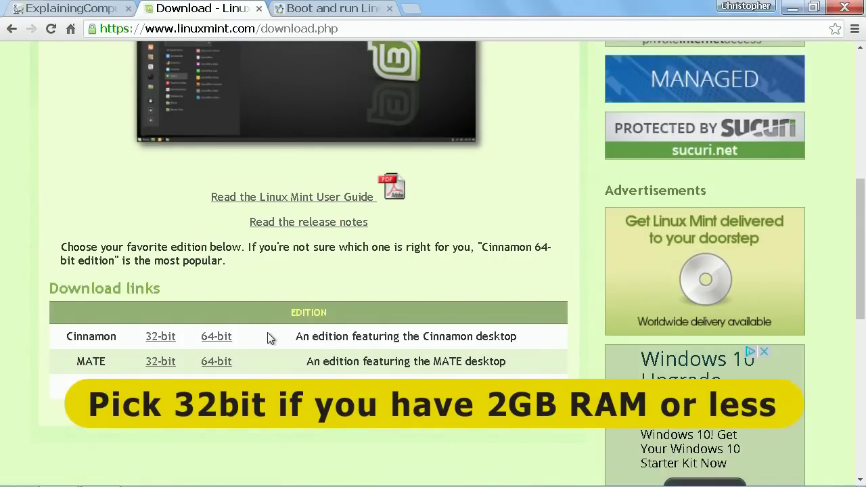
{"action": "left_click", "coordinate": [218, 339]}
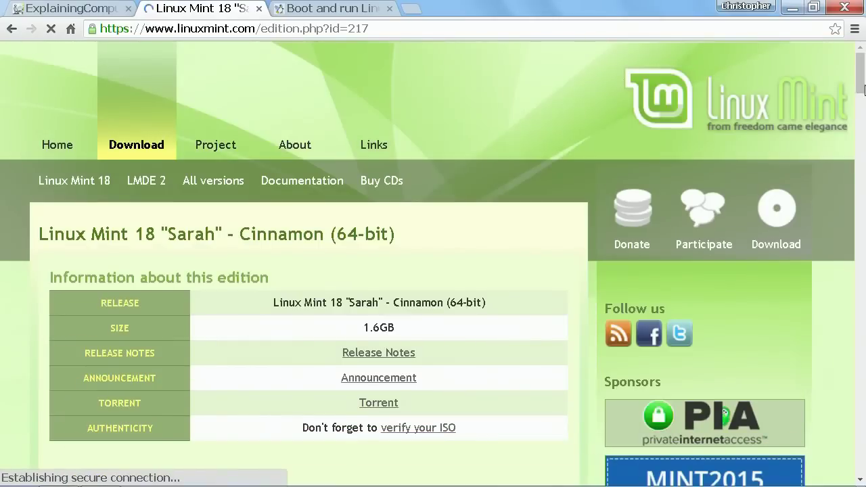
Download linuxmint-18-cinnamon-64bit.iso from the University of Kent UK Mirror Service into Linux_Stuff and check the folder for the file
{"action": "left_click_drag", "start_coordinate": [859, 81], "coordinate": [864, 251]}
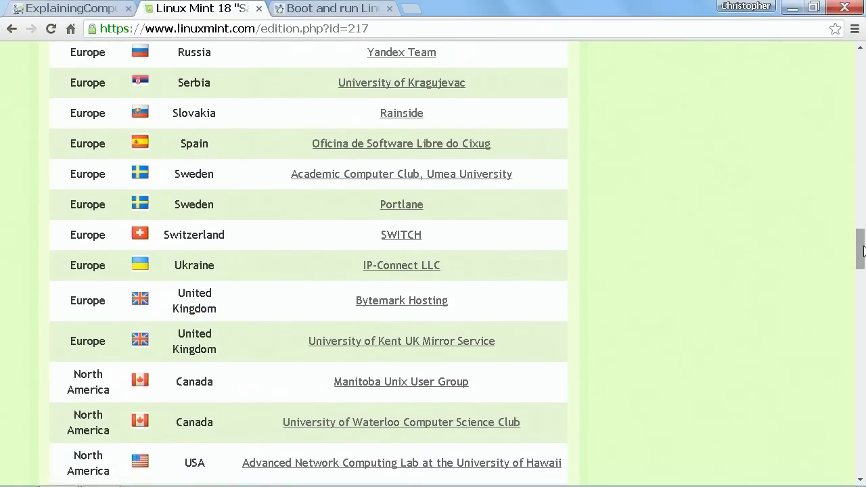
{"action": "left_click", "coordinate": [412, 340]}
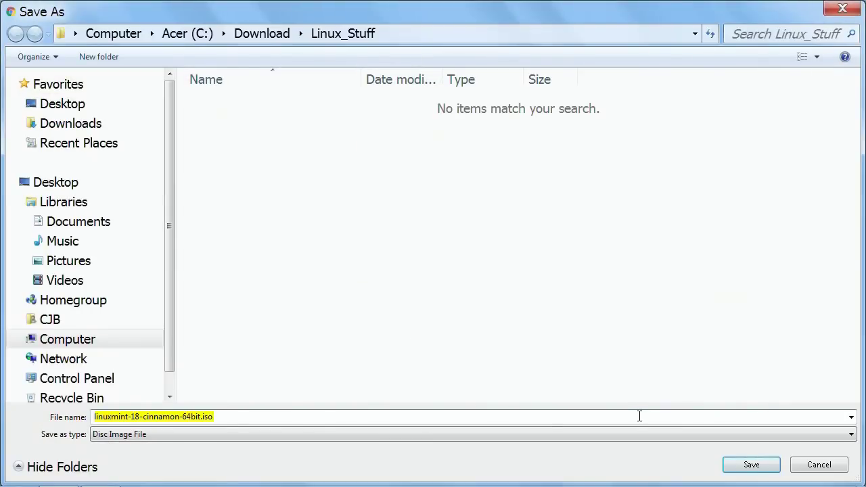
{"action": "left_click", "coordinate": [751, 466]}
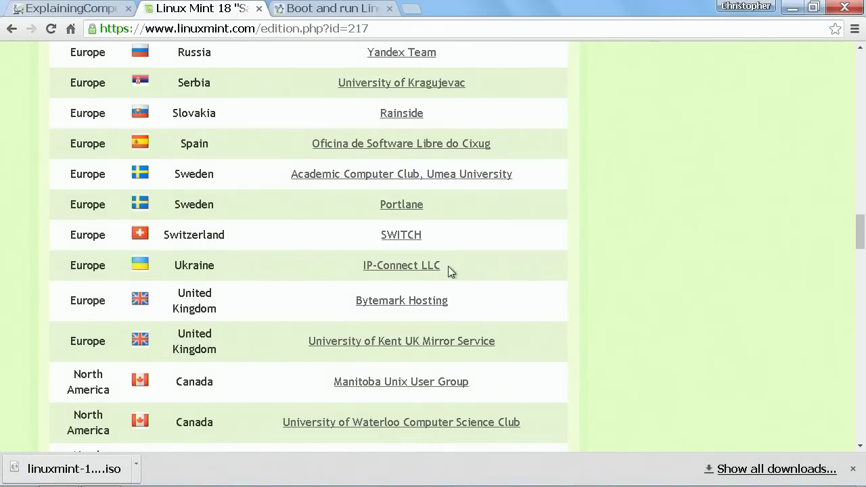
{"action": "left_click", "coordinate": [793, 7]}
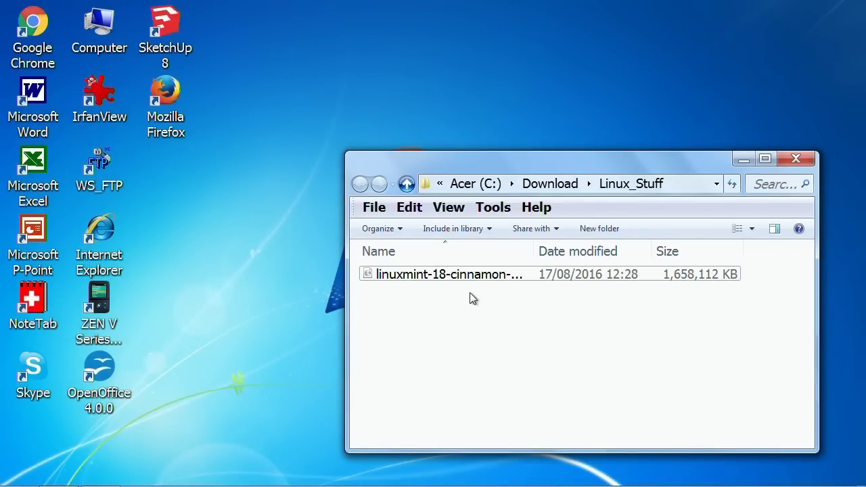
{"action": "mouse_move", "coordinate": [90, 481]}
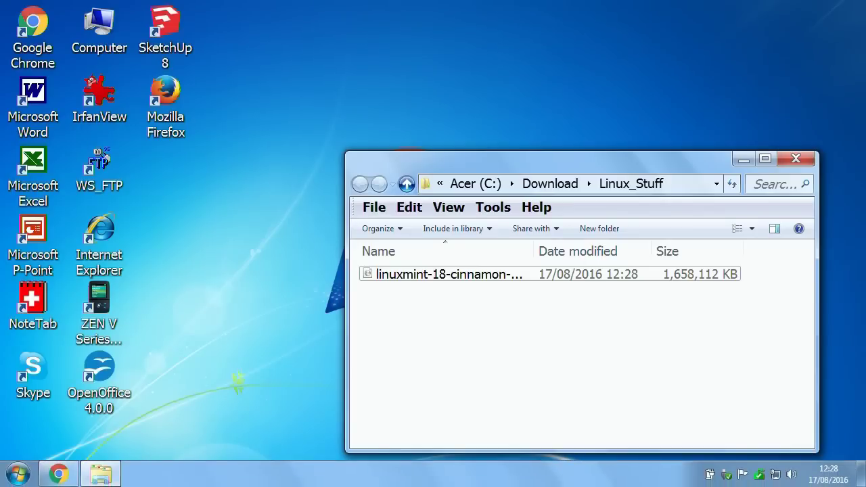
Switch back to Chrome and open the "Universal USB Installer - Easy as 1 2 3" page on pendrivelinux.com
{"action": "left_click", "coordinate": [60, 475]}
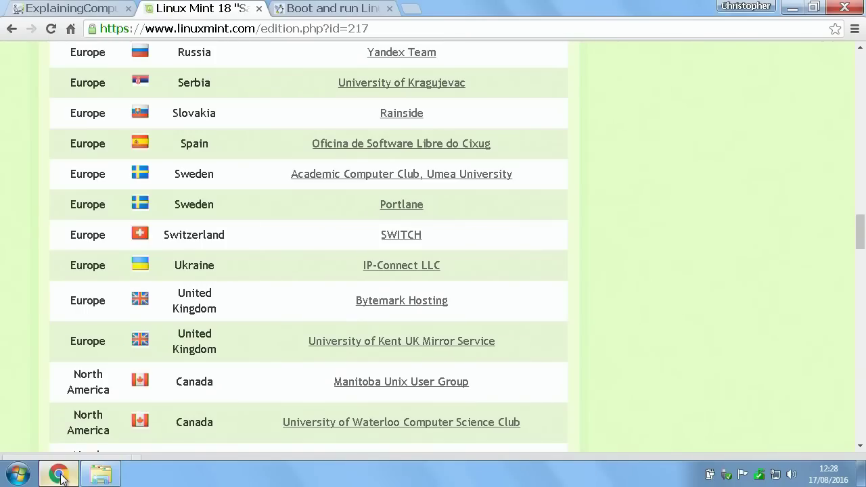
{"action": "left_click", "coordinate": [304, 8]}
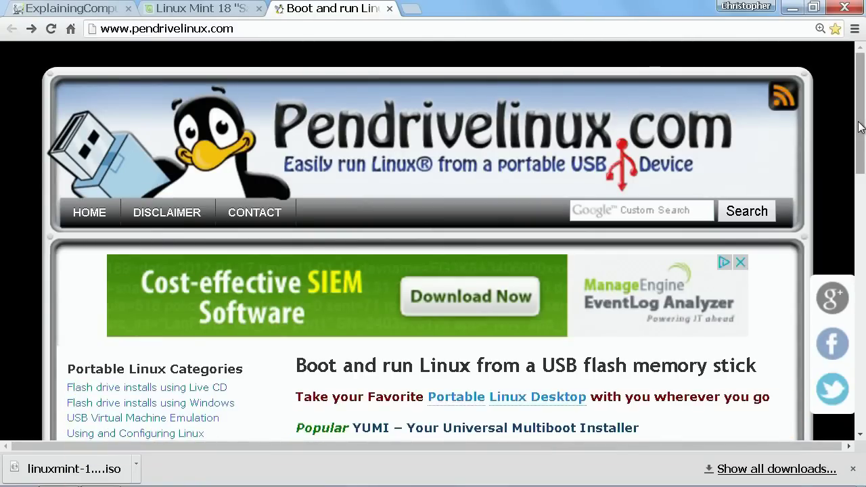
{"action": "left_click_drag", "start_coordinate": [861, 127], "coordinate": [862, 352]}
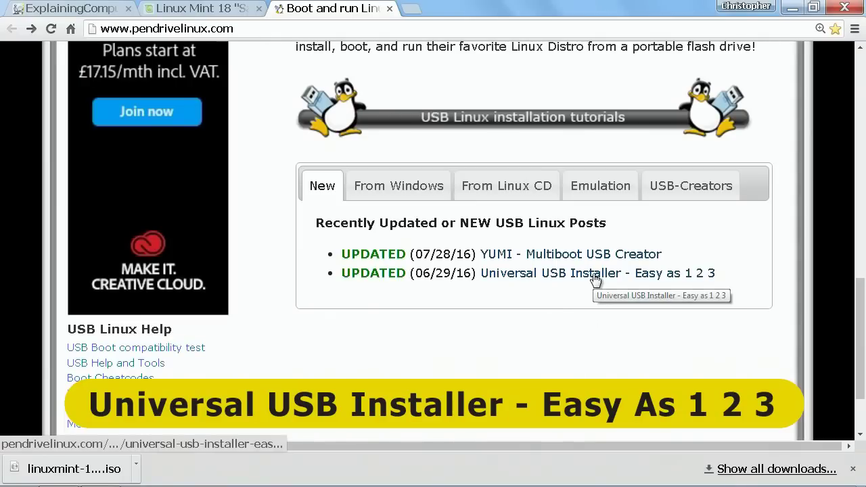
{"action": "left_click", "coordinate": [541, 274]}
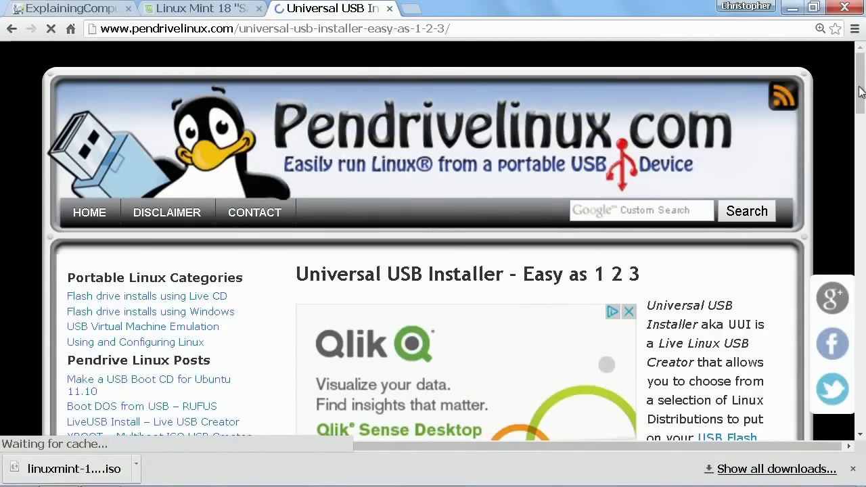
Download Universal-USB-Installer-1.9.6.6.exe and widen the Name column in the Linux_Stuff folder to show the full file names
{"action": "scroll", "coordinate": [860, 95], "scroll_direction": "down", "scroll_amount": 3}
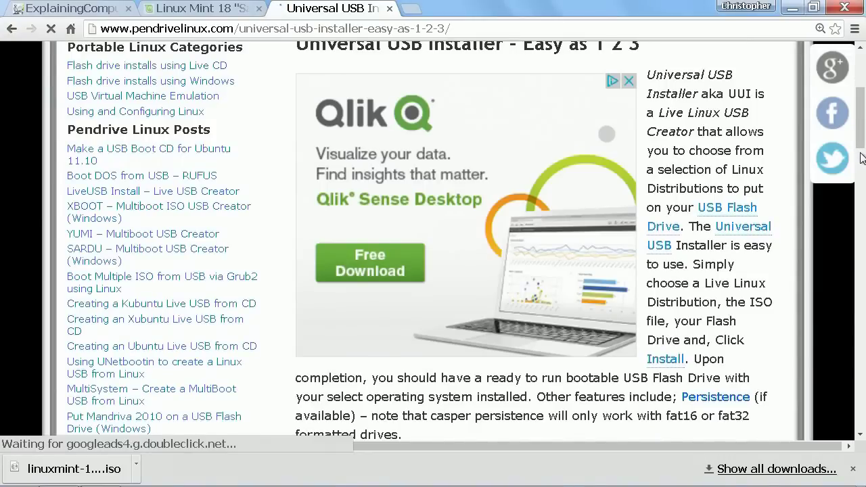
{"action": "left_click_drag", "start_coordinate": [858, 139], "coordinate": [858, 294]}
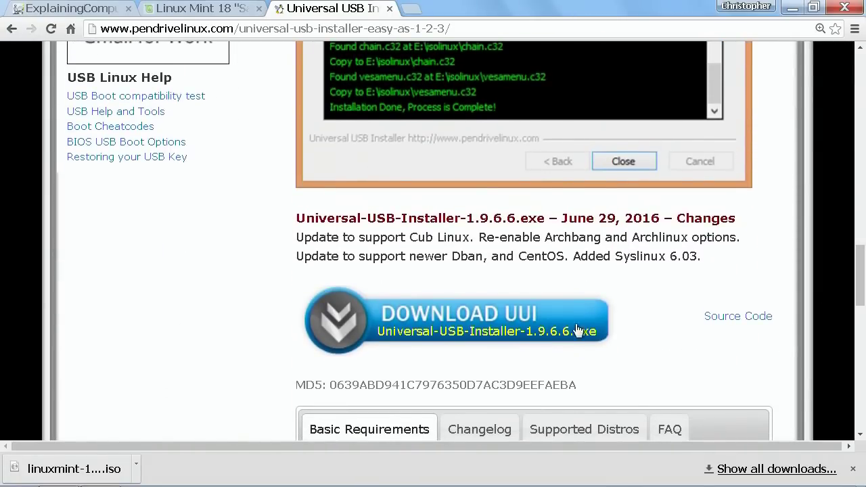
{"action": "left_click", "coordinate": [482, 317]}
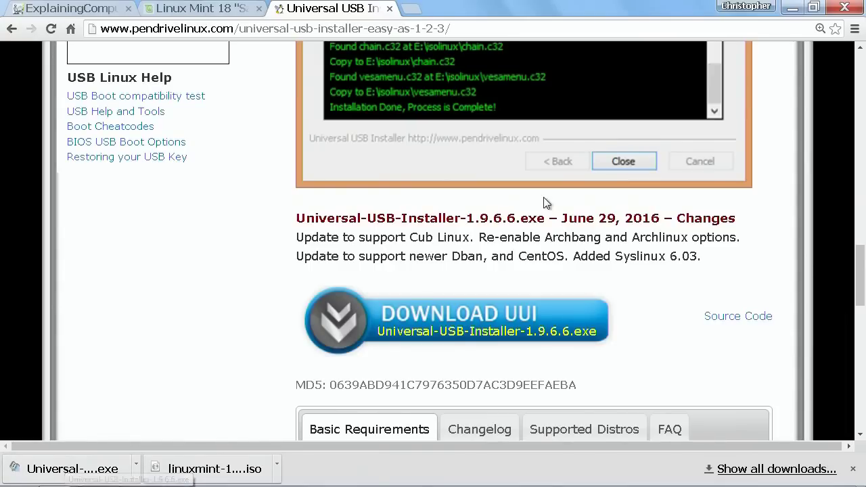
{"action": "left_click", "coordinate": [793, 8]}
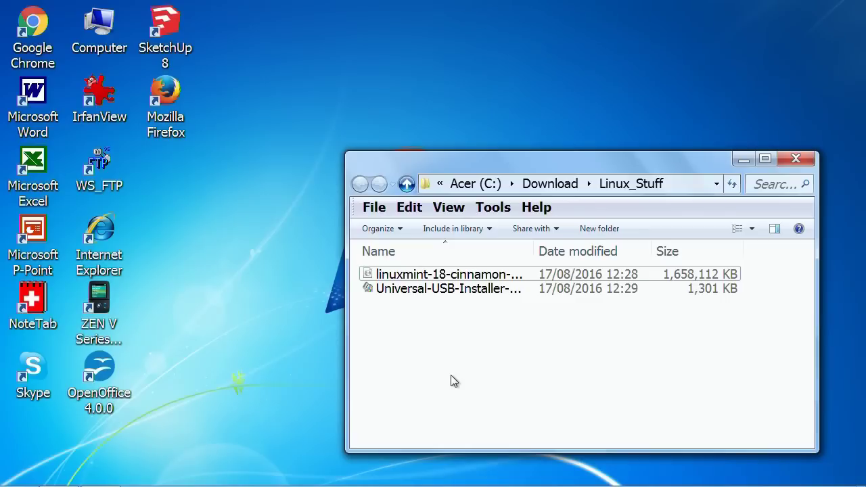
{"action": "left_click_drag", "start_coordinate": [533, 249], "coordinate": [592, 249]}
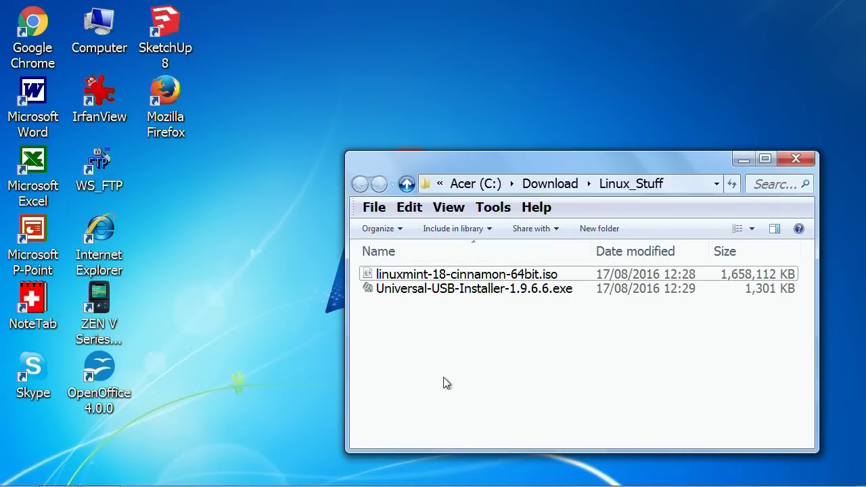
Run Universal-USB-Installer-1.9.6.6.exe, allowing it to make changes to the computer, and accept its license agreement
{"action": "double_click", "coordinate": [437, 291]}
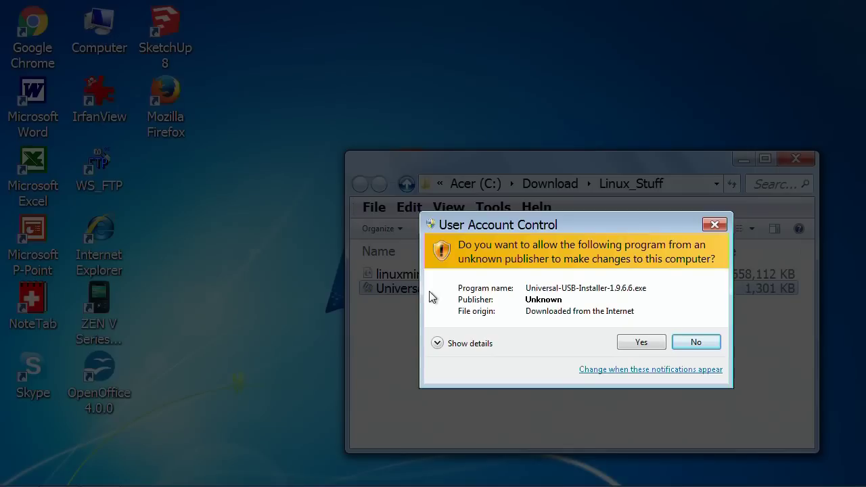
{"action": "left_click", "coordinate": [636, 345]}
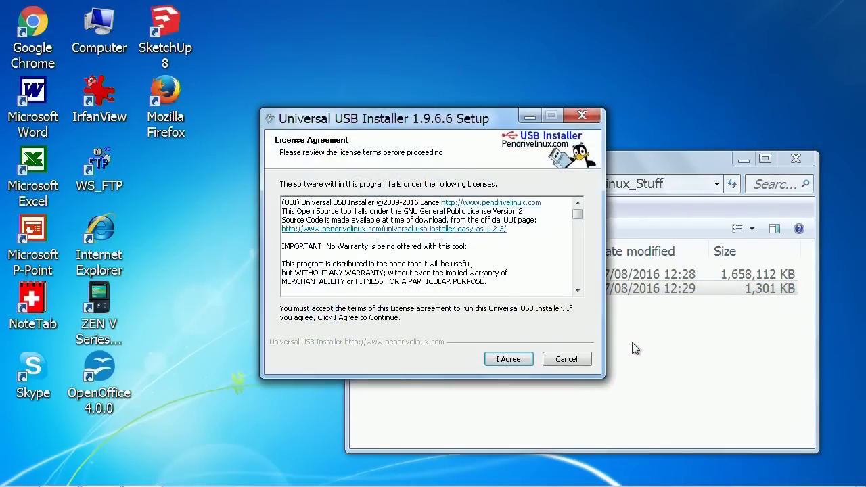
{"action": "left_click", "coordinate": [517, 360]}
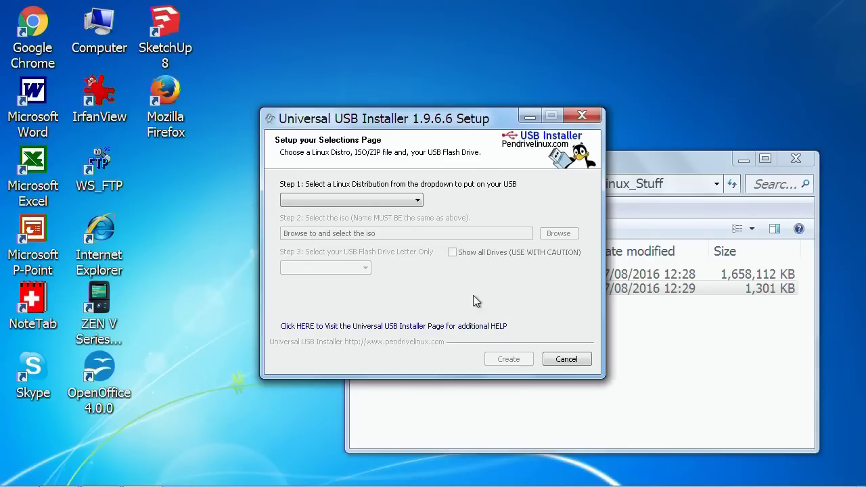
Choose Linux Mint as the distribution and linuxmint-18-cinnamon-64bit.iso from Linux_Stuff as its source image
{"action": "left_click", "coordinate": [398, 202]}
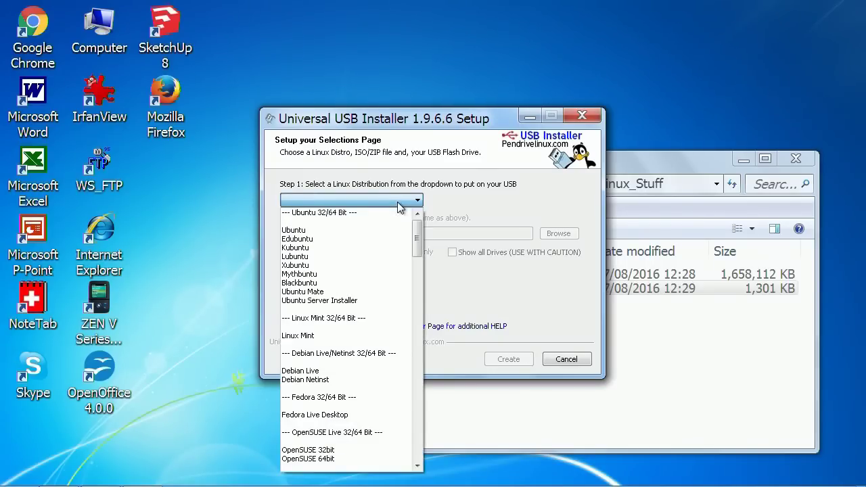
{"action": "left_click", "coordinate": [322, 336]}
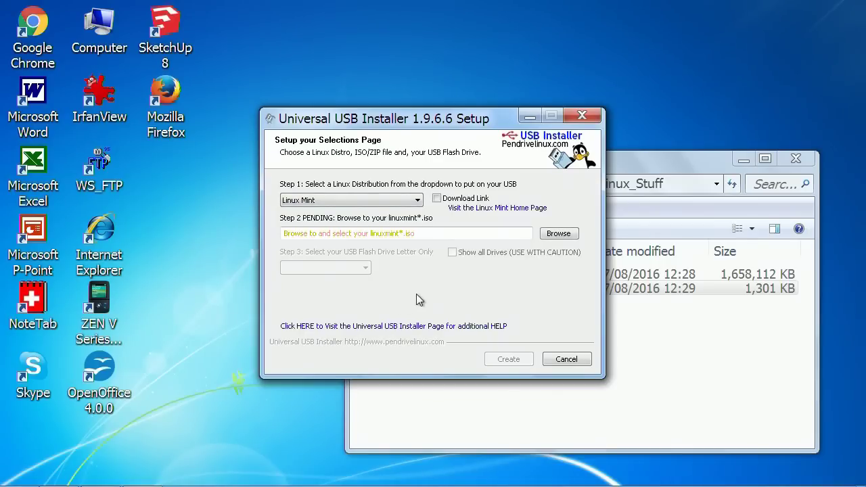
{"action": "left_click", "coordinate": [559, 235]}
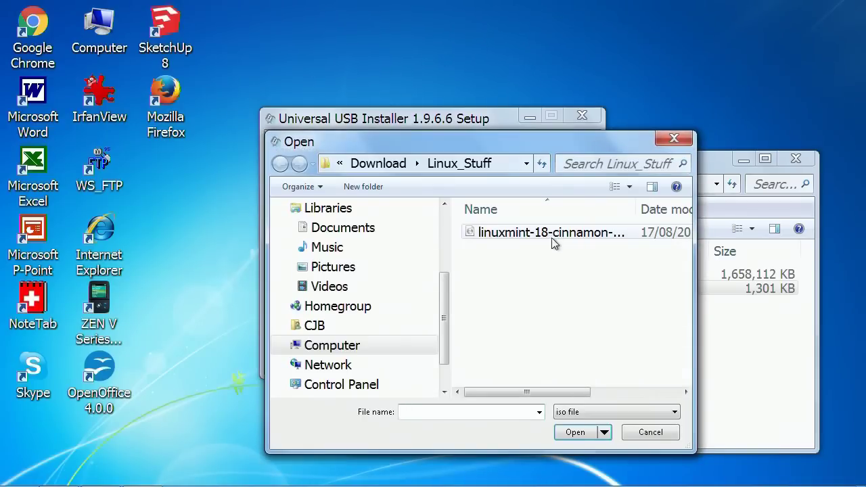
{"action": "left_click", "coordinate": [542, 234]}
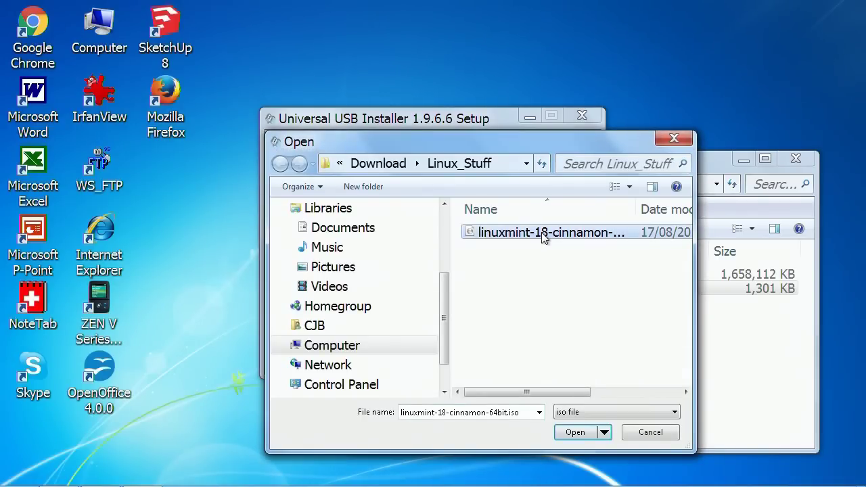
{"action": "left_click", "coordinate": [569, 433]}
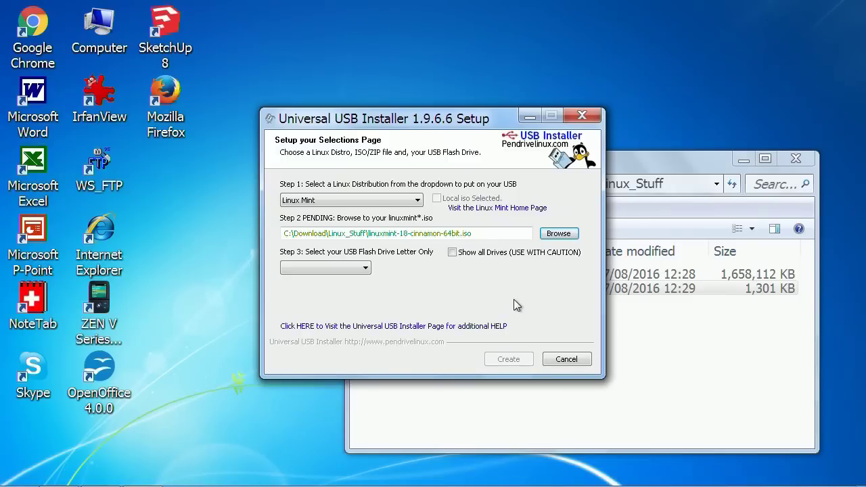
Create the Linux Mint installation on the E:\ CORSAIR 14GB flash drive with a persistent file size of 1590 MB
{"action": "left_click", "coordinate": [365, 269]}
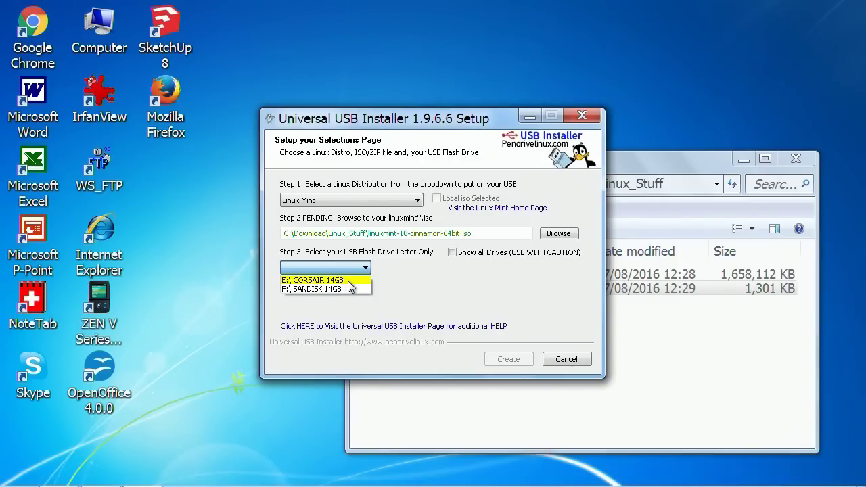
{"action": "left_click", "coordinate": [348, 282]}
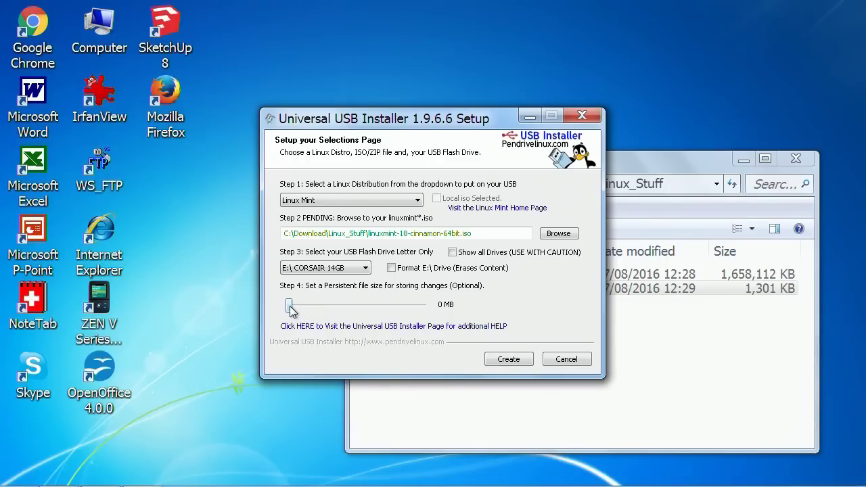
{"action": "left_click_drag", "start_coordinate": [290, 307], "coordinate": [343, 310]}
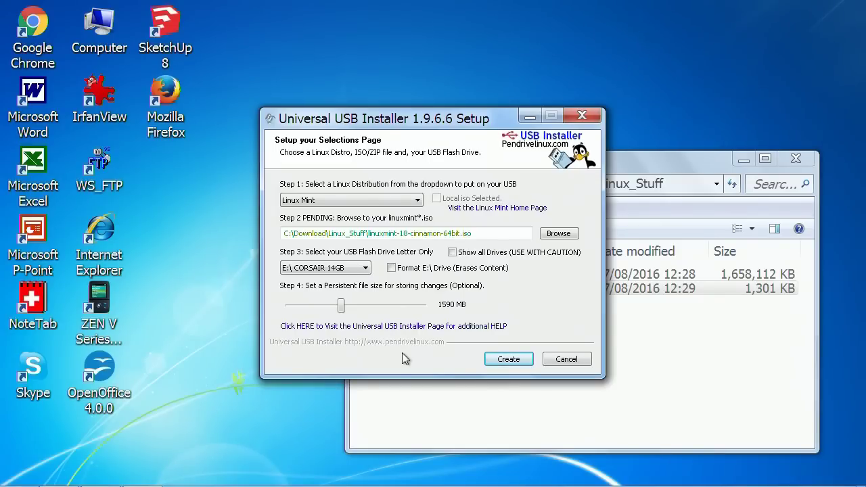
{"action": "left_click", "coordinate": [507, 360]}
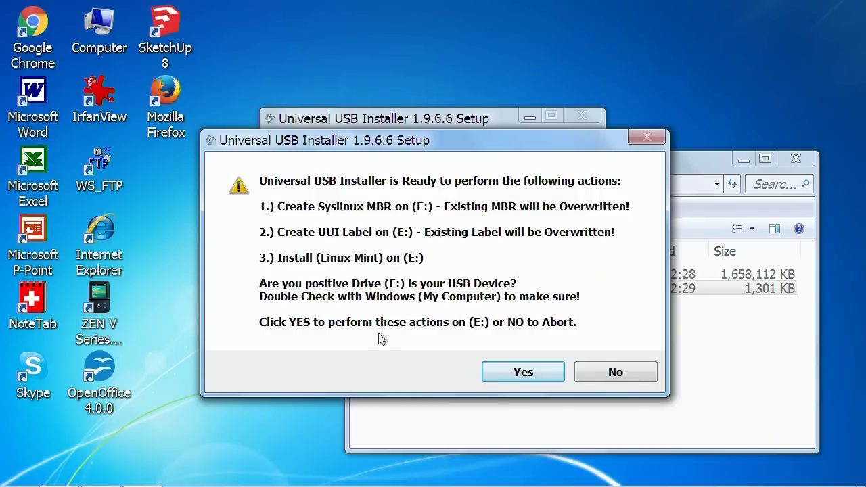
{"action": "left_click", "coordinate": [514, 374]}
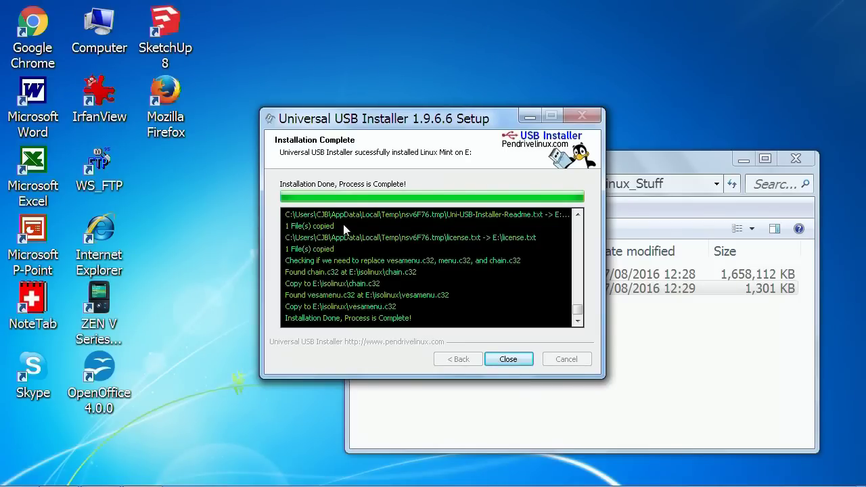
Close the Universal USB Installer, the Linux_Stuff folder window and the Chrome browser
{"action": "left_click", "coordinate": [511, 359]}
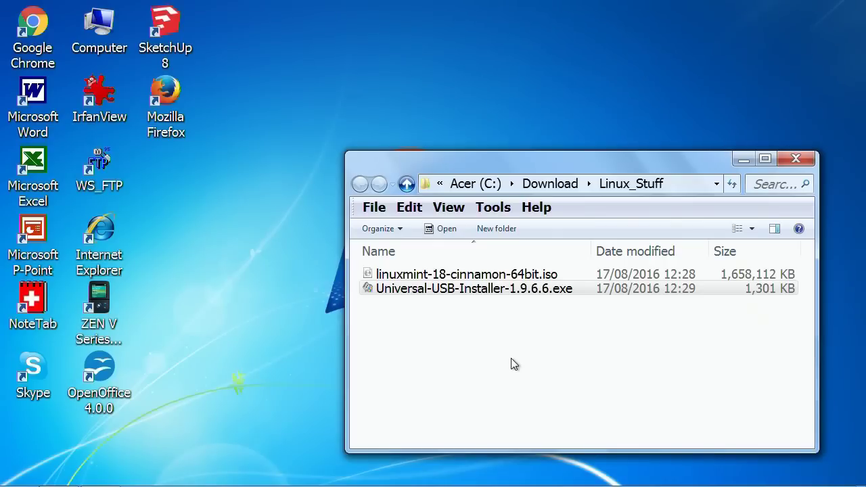
{"action": "left_click", "coordinate": [511, 364]}
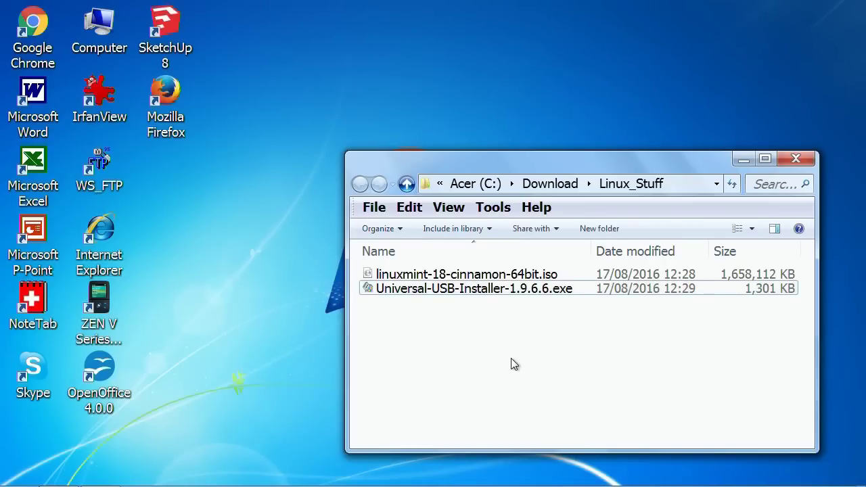
{"action": "left_click", "coordinate": [793, 159]}
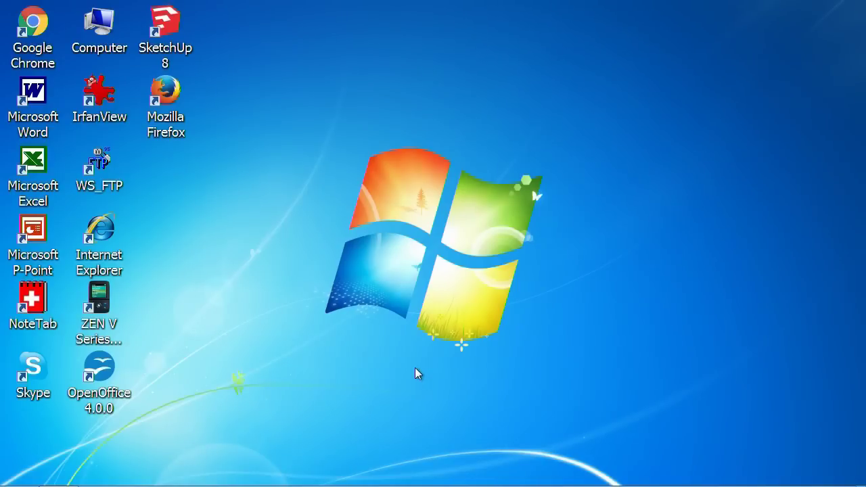
{"action": "mouse_move", "coordinate": [312, 486]}
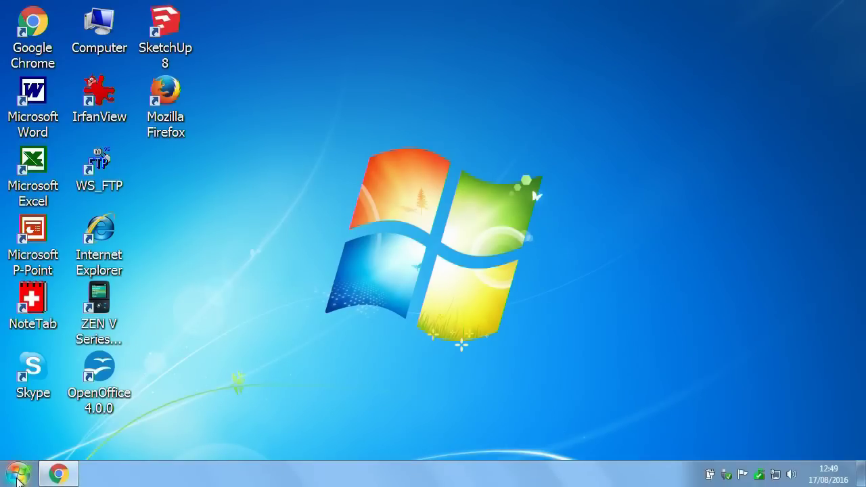
{"action": "left_click", "coordinate": [59, 474]}
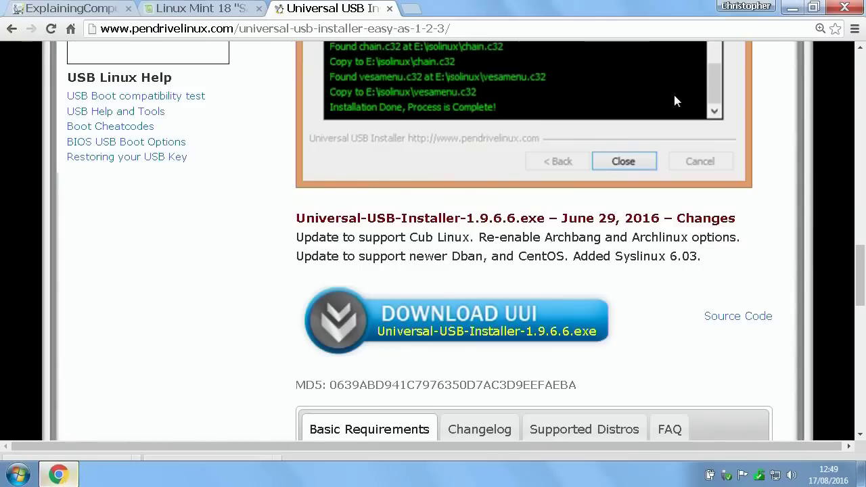
{"action": "left_click", "coordinate": [844, 7]}
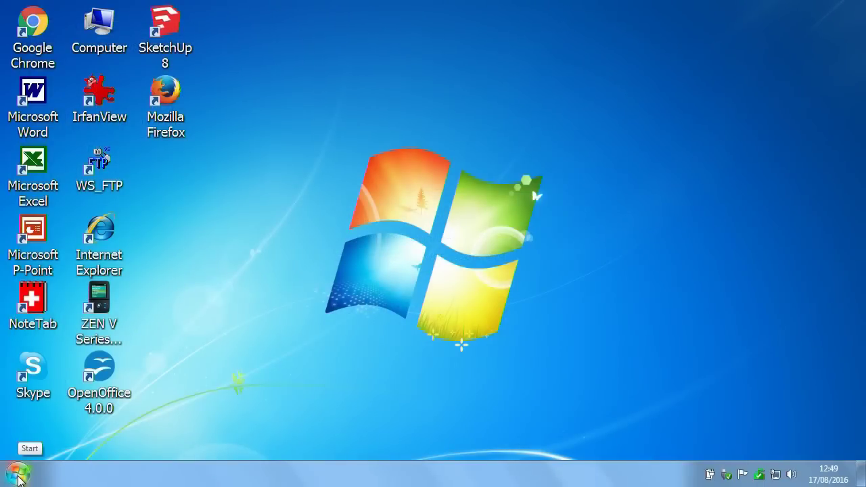
Shut down Windows 7
{"action": "left_click", "coordinate": [17, 476]}
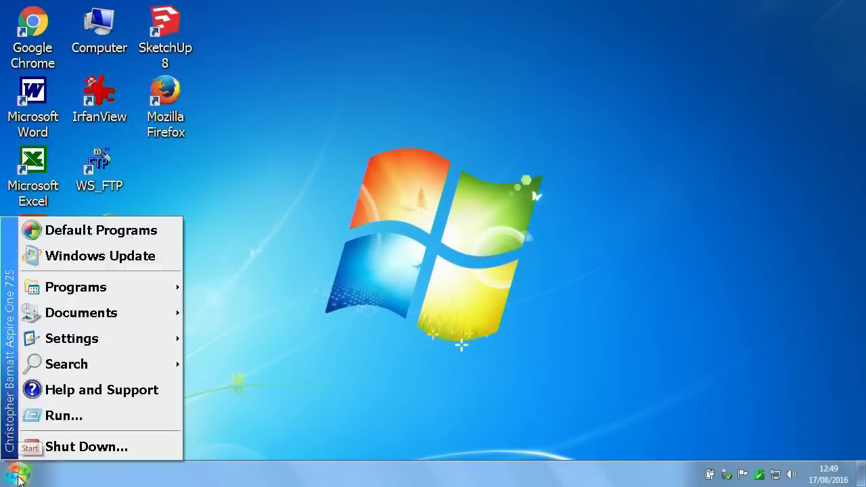
{"action": "left_click", "coordinate": [64, 447]}
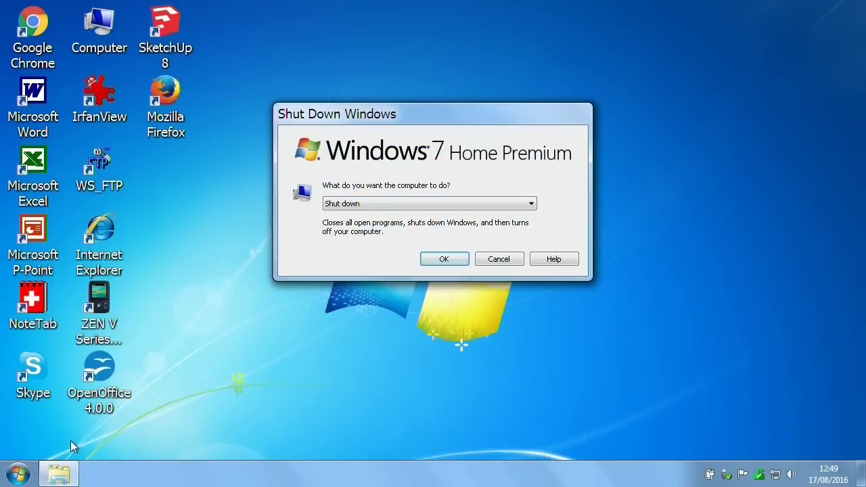
{"action": "left_click", "coordinate": [450, 257]}
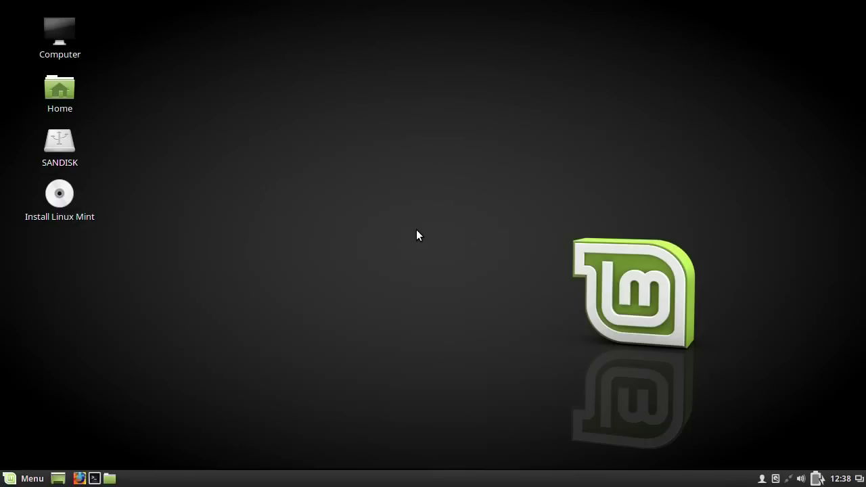
Look over the computer's drives in Linux Mint, including both SAMSUNG SSD 830 Series partitions, and close the file manager
{"action": "left_click", "coordinate": [54, 34]}
{"action": "double_click", "coordinate": [55, 32]}
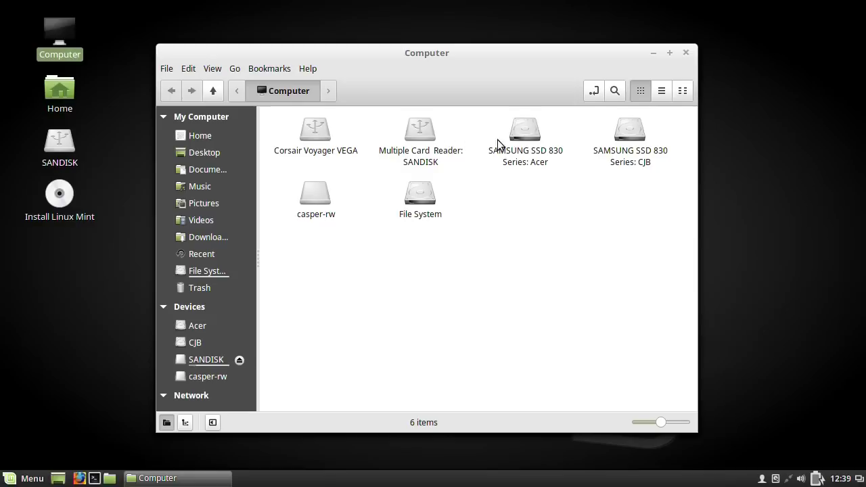
{"action": "left_click", "coordinate": [527, 139]}
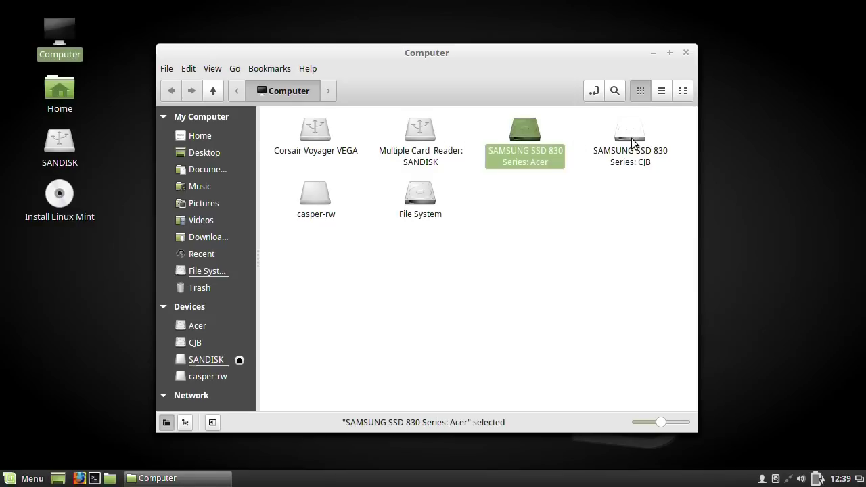
{"action": "left_click", "coordinate": [629, 135]}
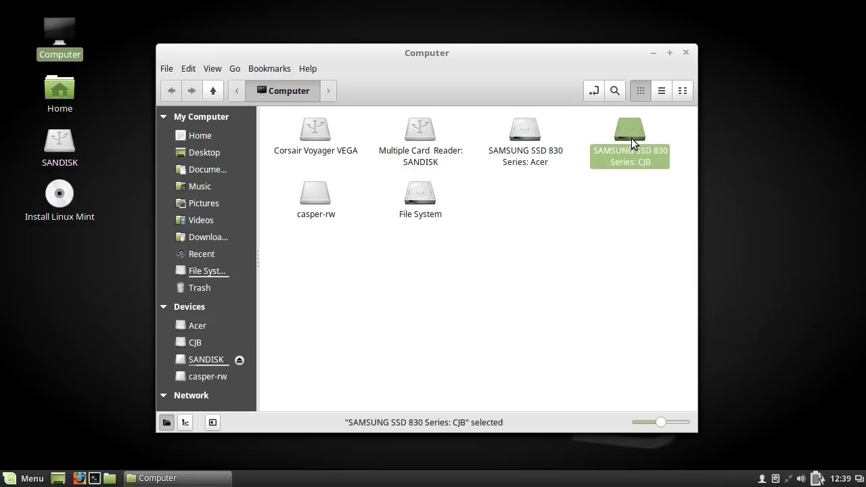
{"action": "left_click", "coordinate": [686, 52]}
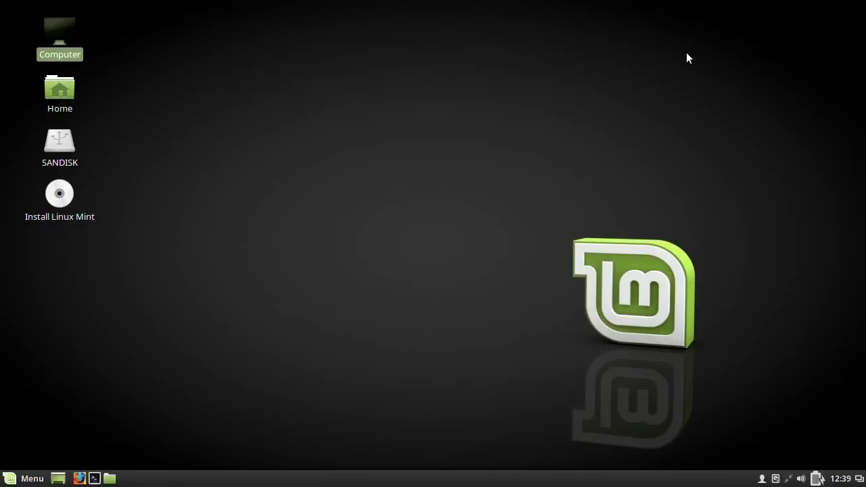
Browse the Graphics, Office and Internet applications included in Linux Mint, launching LibreOffice Writer from the Office group
{"action": "left_click", "coordinate": [8, 479]}
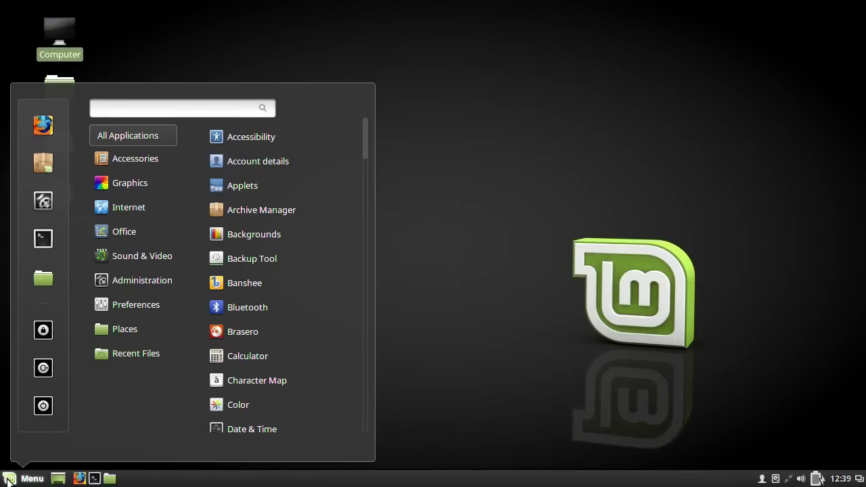
{"action": "mouse_move", "coordinate": [120, 189]}
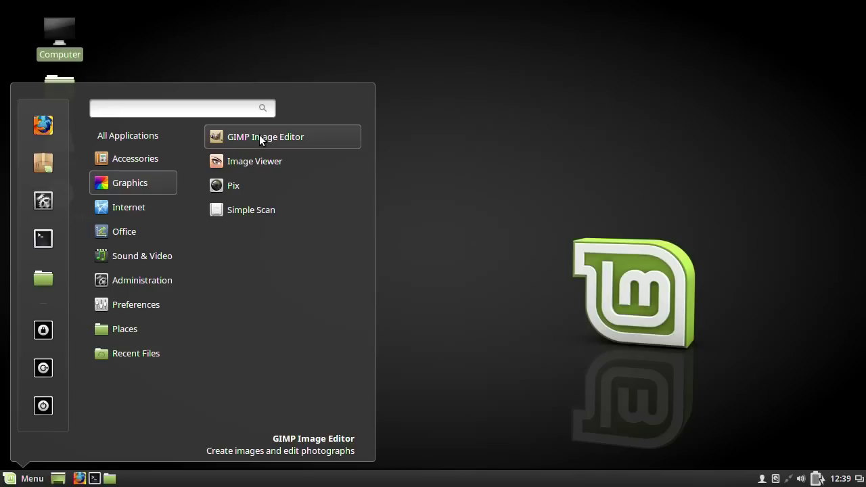
{"action": "mouse_move", "coordinate": [131, 233]}
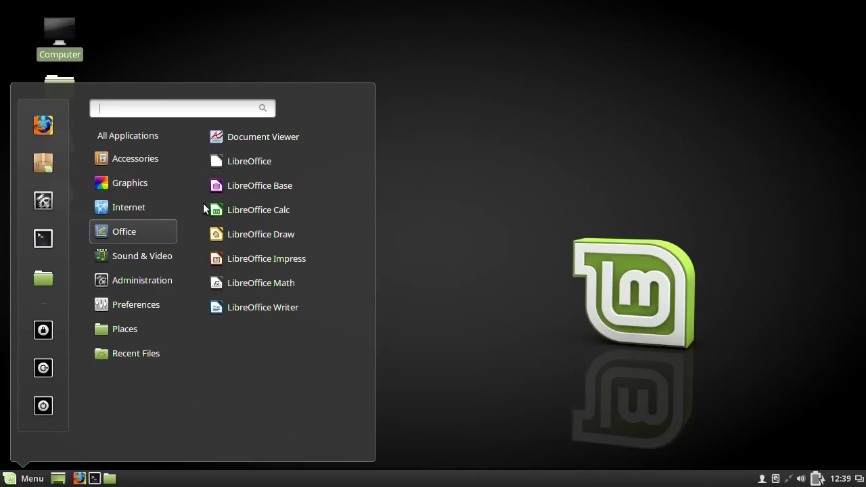
{"action": "left_click", "coordinate": [276, 309]}
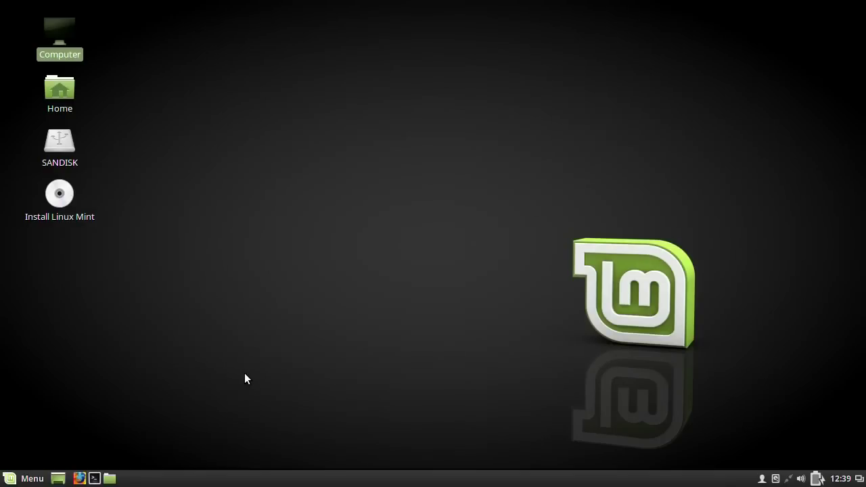
{"action": "left_click", "coordinate": [5, 482]}
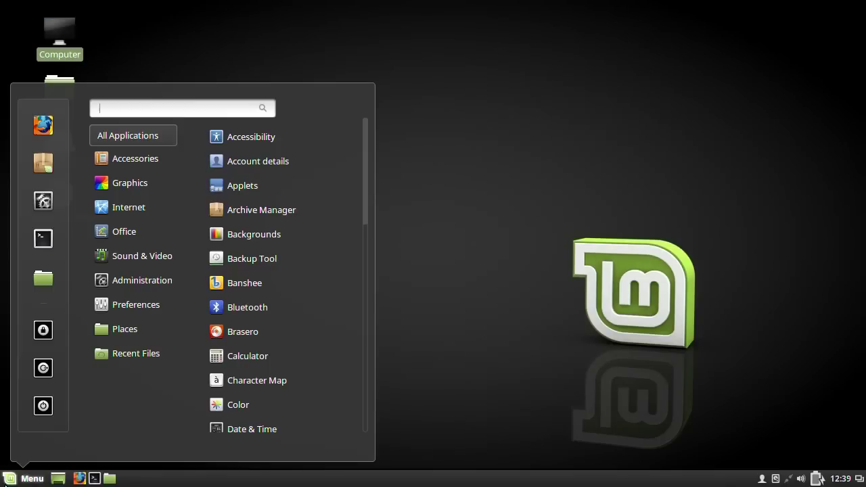
{"action": "mouse_move", "coordinate": [154, 211]}
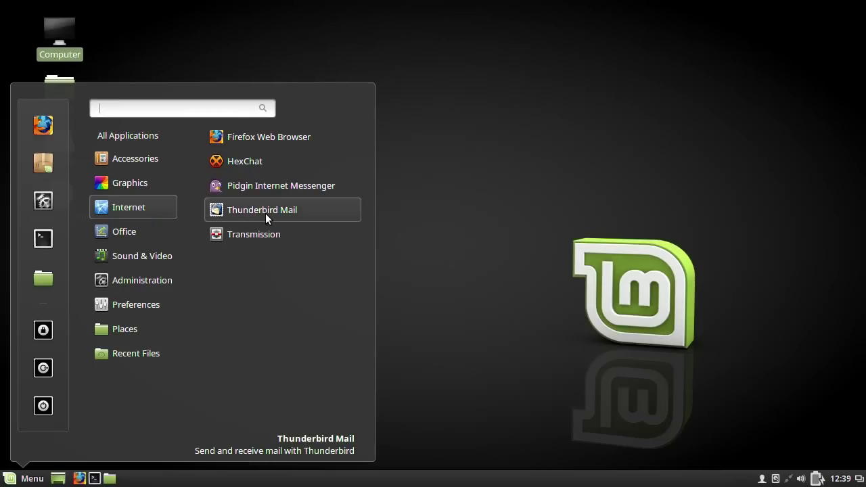
{"action": "left_click", "coordinate": [521, 266]}
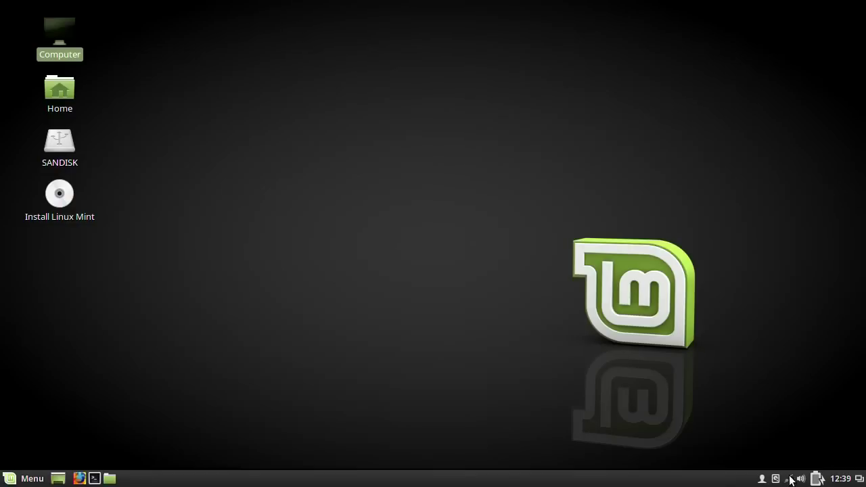
Enable a customized size for the desktop panel and increase its height to slightly more than half of the available range
{"action": "right_click", "coordinate": [569, 482]}
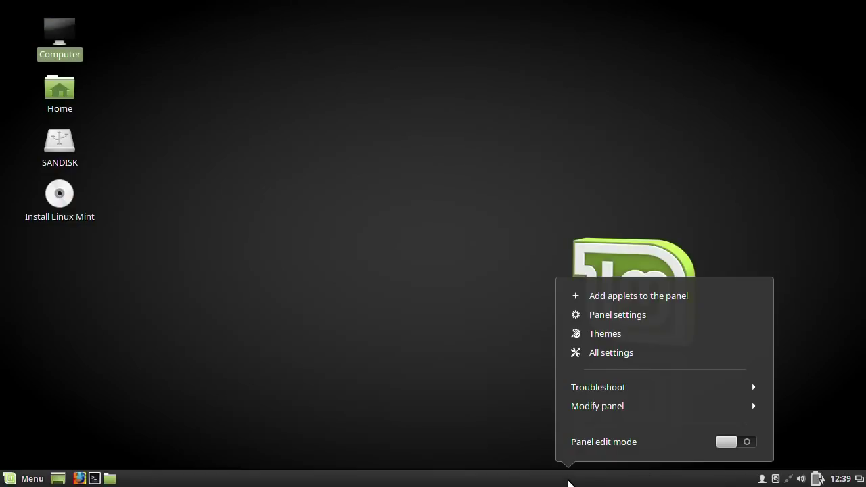
{"action": "left_click", "coordinate": [634, 314]}
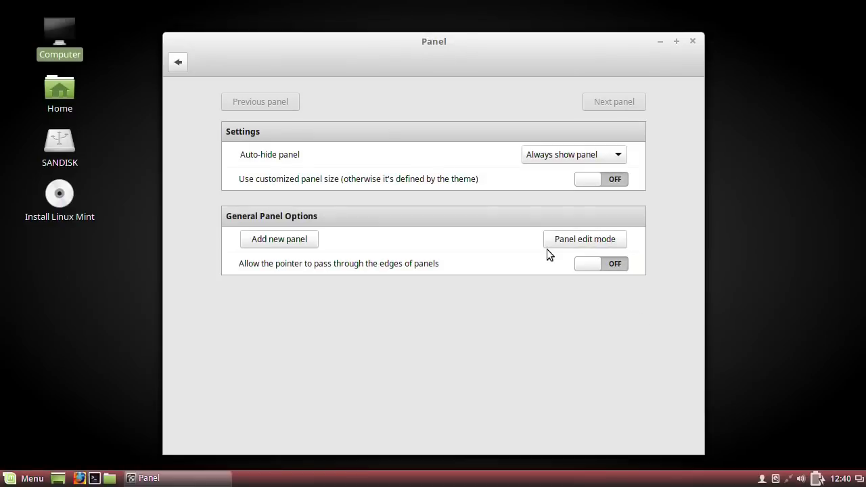
{"action": "left_click", "coordinate": [625, 180]}
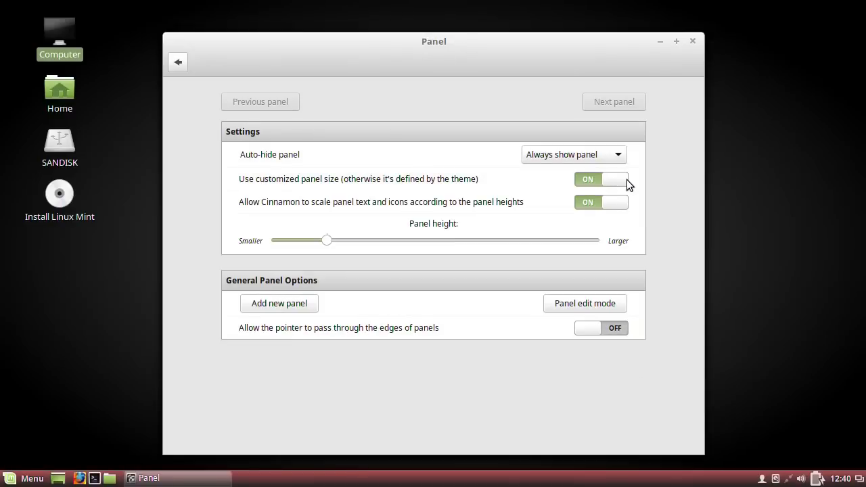
{"action": "left_click_drag", "start_coordinate": [328, 242], "coordinate": [456, 240]}
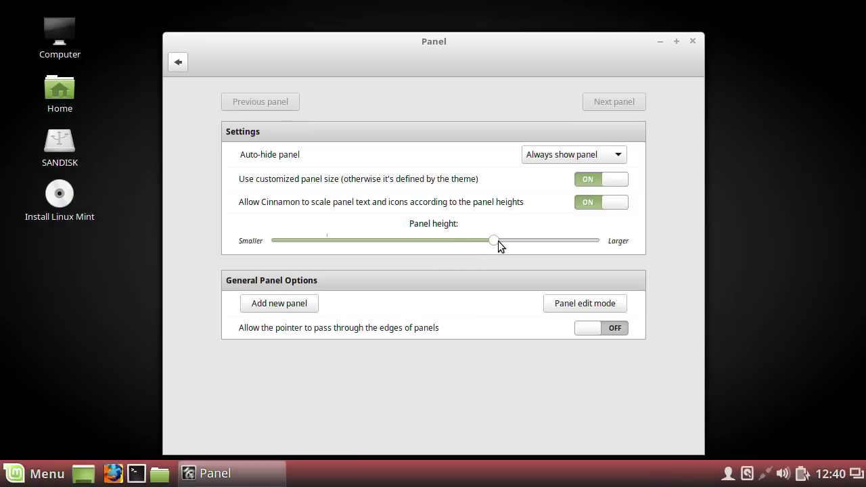
{"action": "left_click_drag", "start_coordinate": [498, 241], "coordinate": [462, 241]}
{"action": "left_click", "coordinate": [694, 42]}
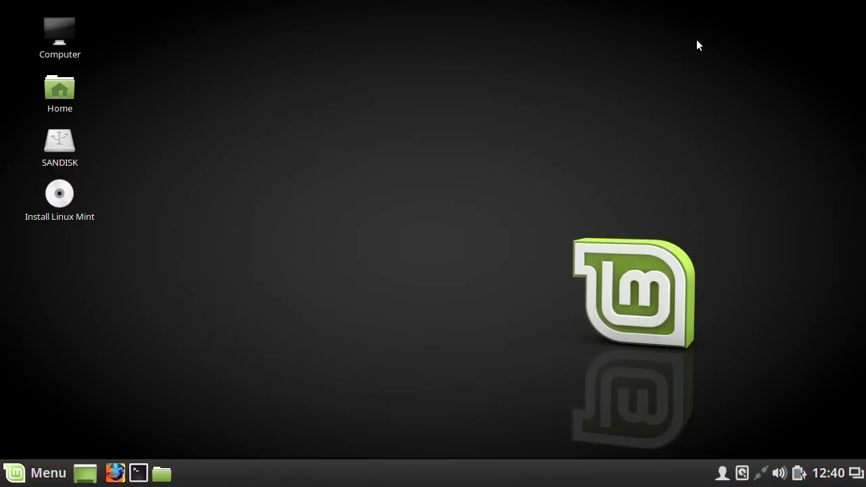
Connect to the CJB_Net wireless network, entering the Wi-Fi password
{"action": "left_click", "coordinate": [761, 474]}
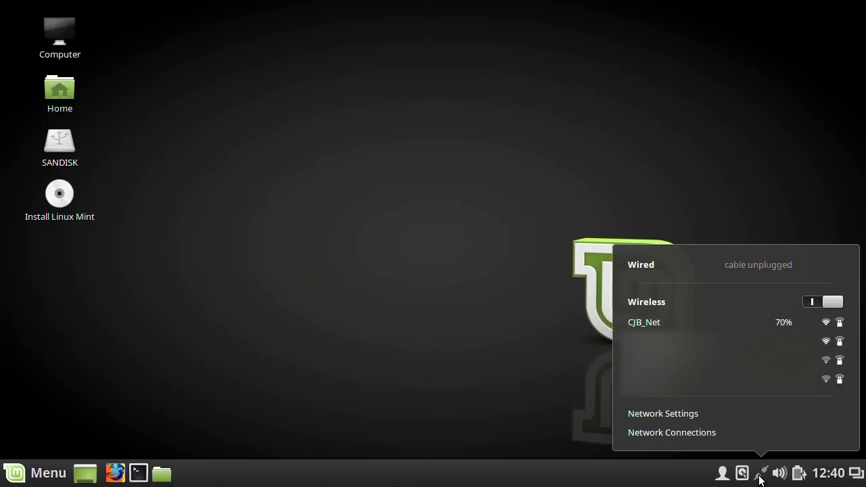
{"action": "left_click", "coordinate": [649, 321]}
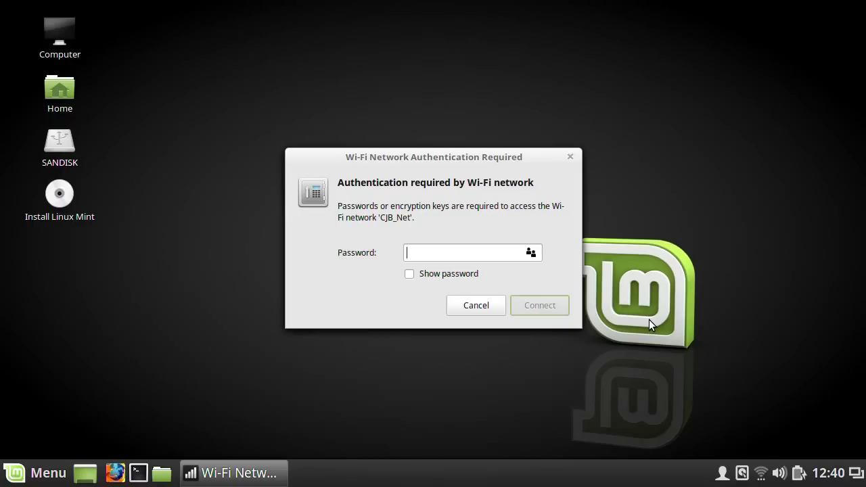
{"action": "type", "text": "************"}
{"action": "left_click", "coordinate": [545, 302]}
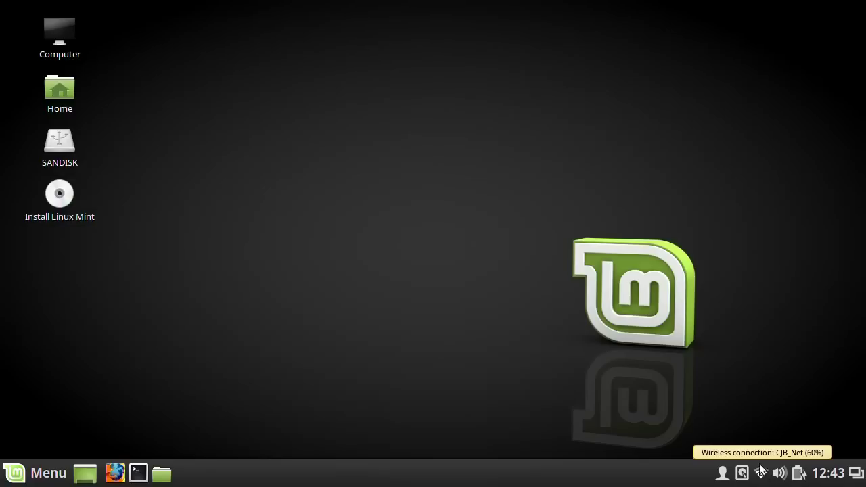
Visit explainingcomputers.com in Firefox to check web access, and close the browser
{"action": "left_click", "coordinate": [113, 476]}
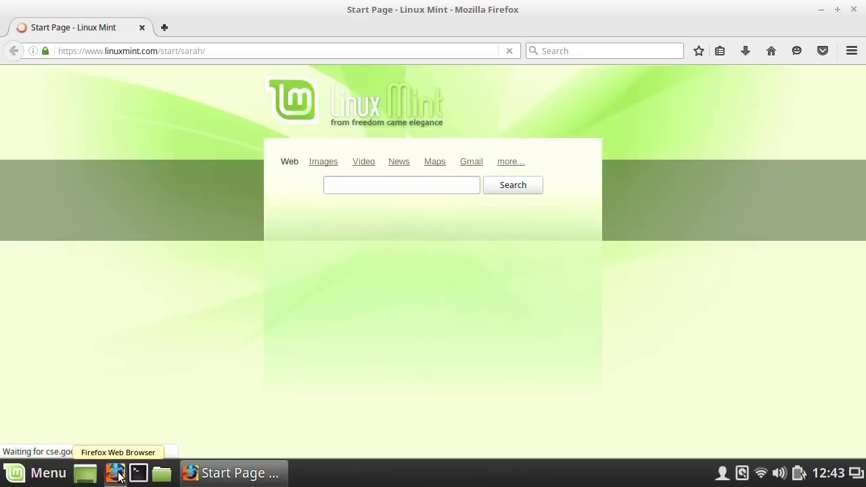
{"action": "left_click", "coordinate": [284, 47]}
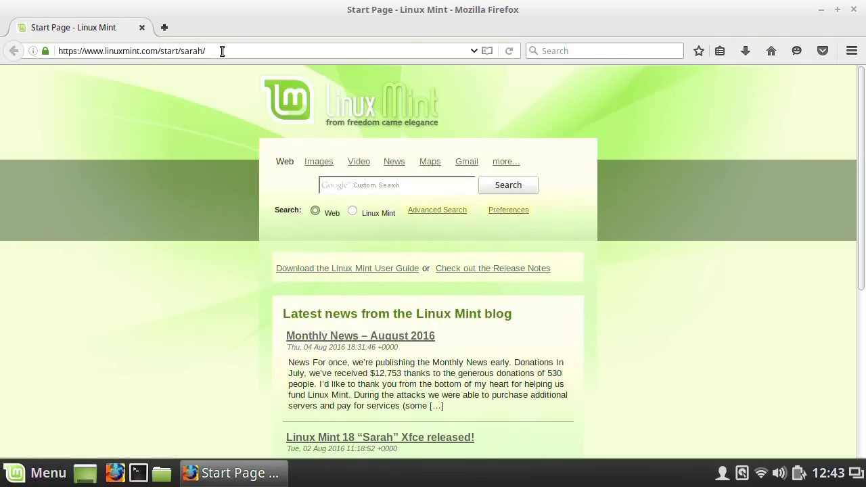
{"action": "left_click_drag", "start_coordinate": [223, 50], "coordinate": [54, 56]}
{"action": "type", "text": "explainingcomputers.com"}
{"action": "key", "text": "Return"}
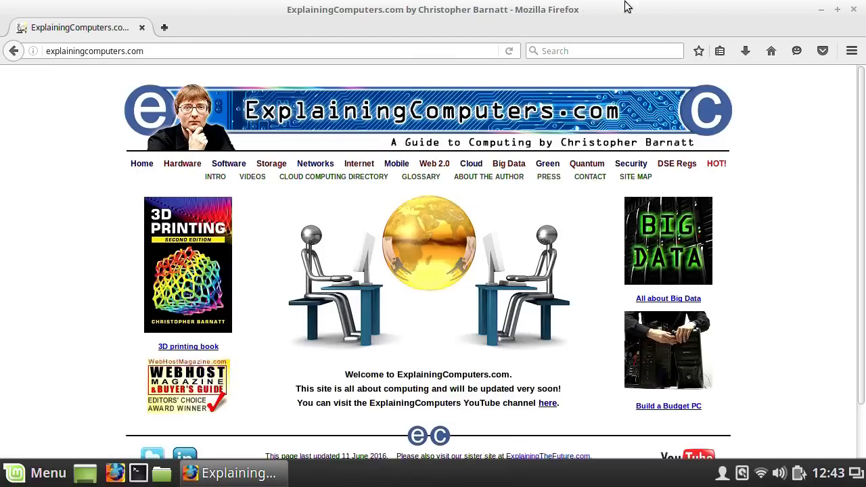
{"action": "left_click", "coordinate": [854, 10]}
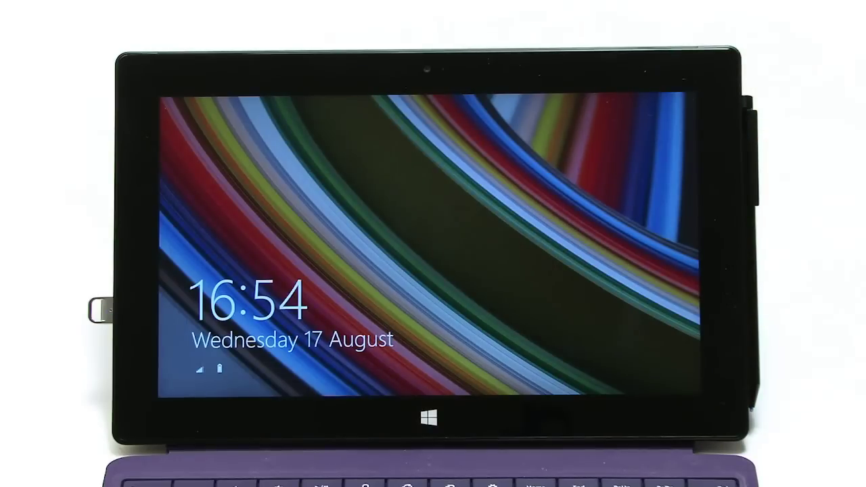
Dismiss the Windows tablet's lock screen and open the power options on the sign-in screen
{"action": "left_click_drag", "start_coordinate": [715, 286], "coordinate": [648, 261]}
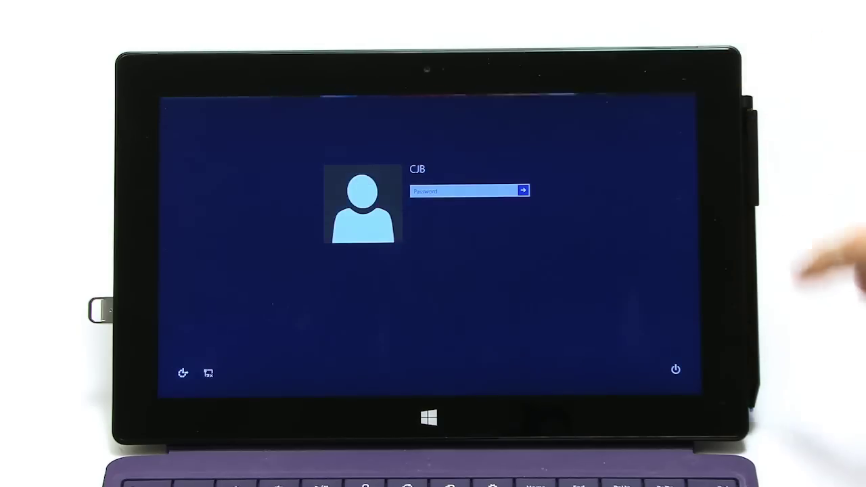
{"action": "left_click", "coordinate": [675, 369]}
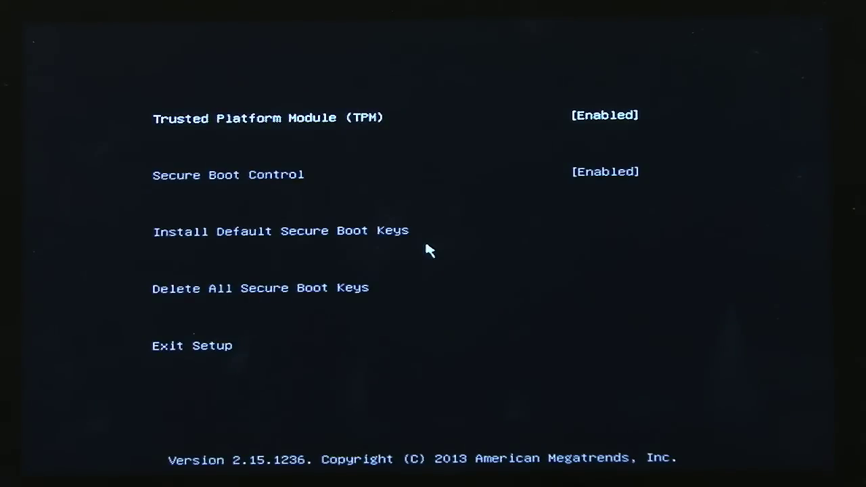
Set Secure Boot Control to Disabled in the tablet's firmware settings and exit setup
{"action": "key", "text": "Down"}
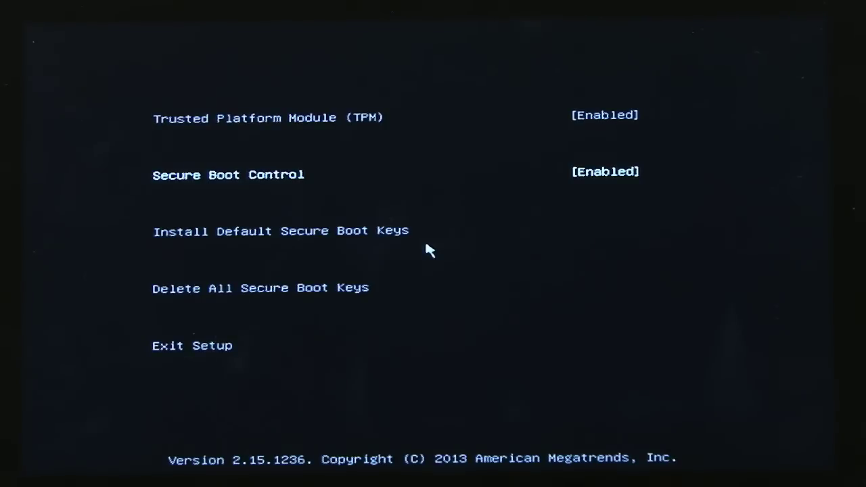
{"action": "key", "text": "Return"}
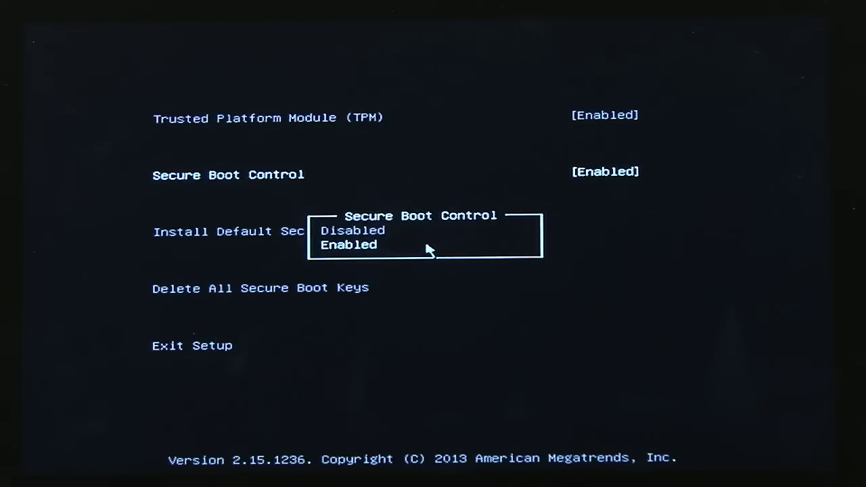
{"action": "key", "text": "Up"}
{"action": "key", "text": "Return"}
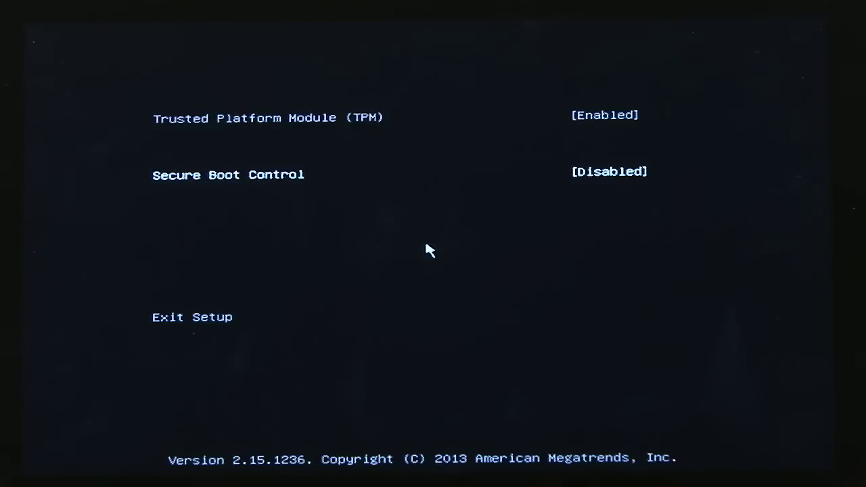
{"action": "key", "text": "Down"}
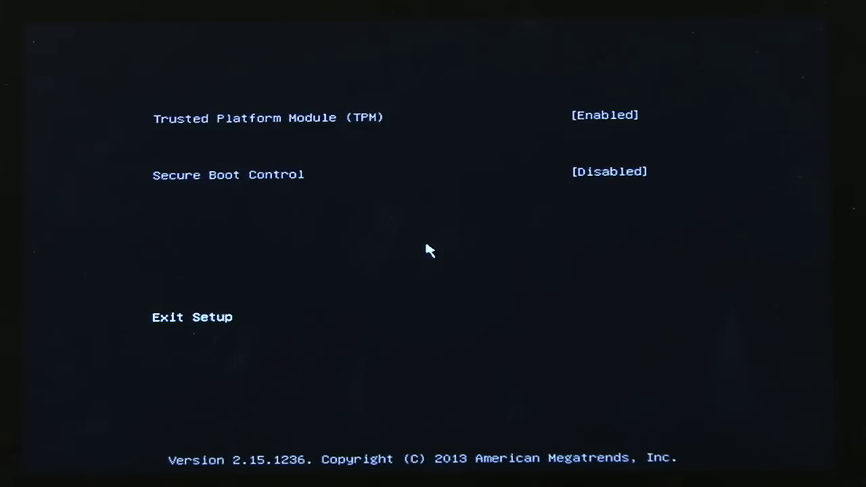
{"action": "key", "text": "Return"}
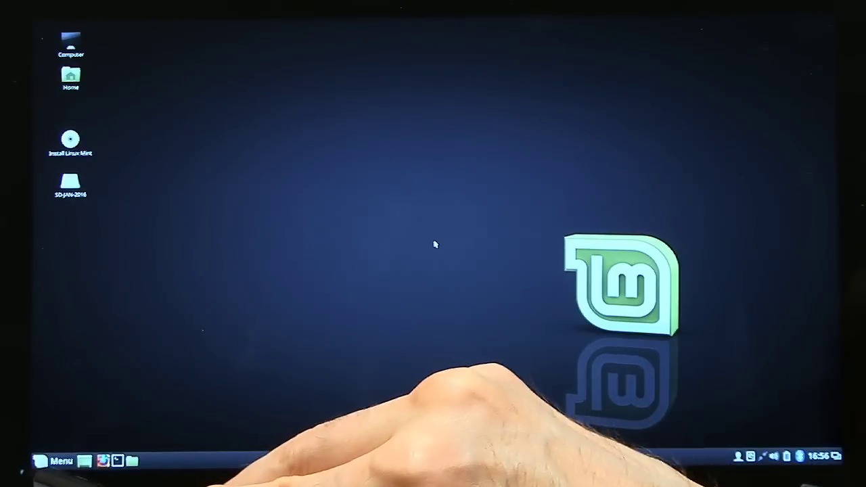
Browse the Office and Internet applications in Linux Mint on the tablet and launch Firefox Web Browser
{"action": "left_click", "coordinate": [40, 460]}
{"action": "left_click", "coordinate": [116, 305]}
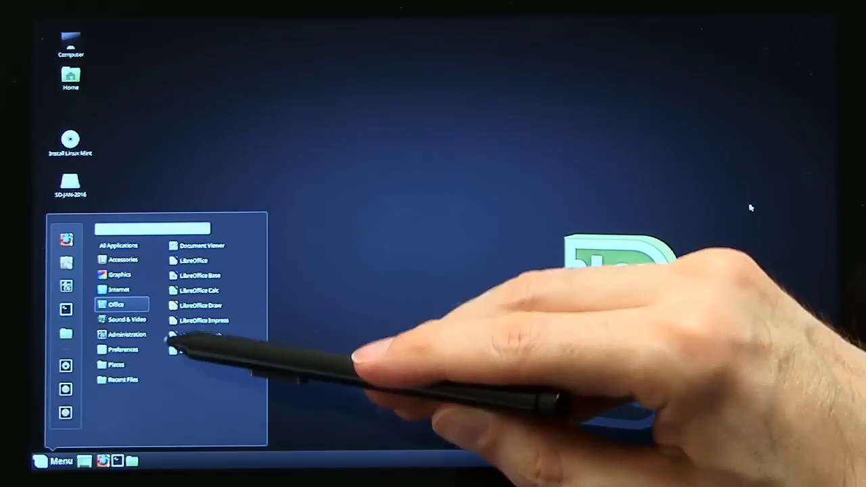
{"action": "left_click", "coordinate": [129, 319]}
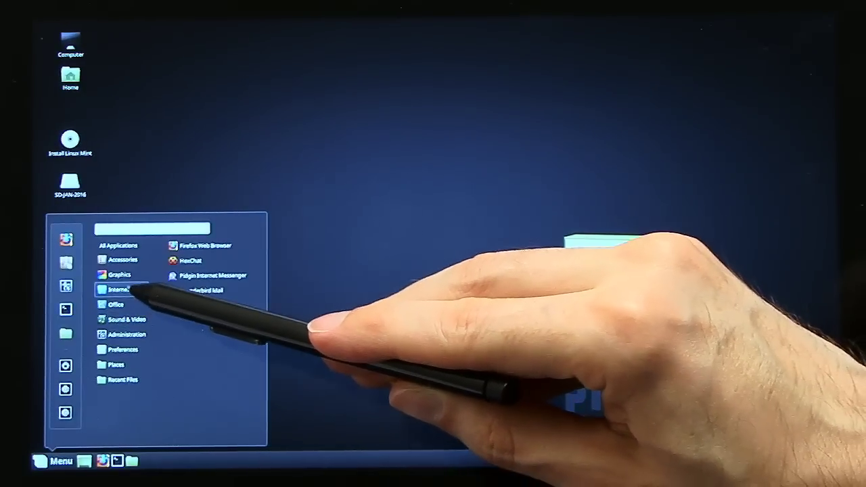
{"action": "mouse_move", "coordinate": [135, 274]}
{"action": "left_click", "coordinate": [209, 245]}
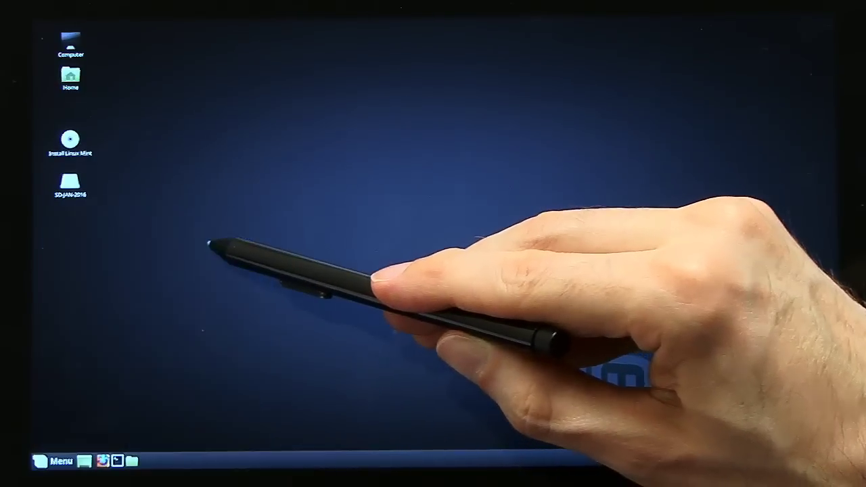